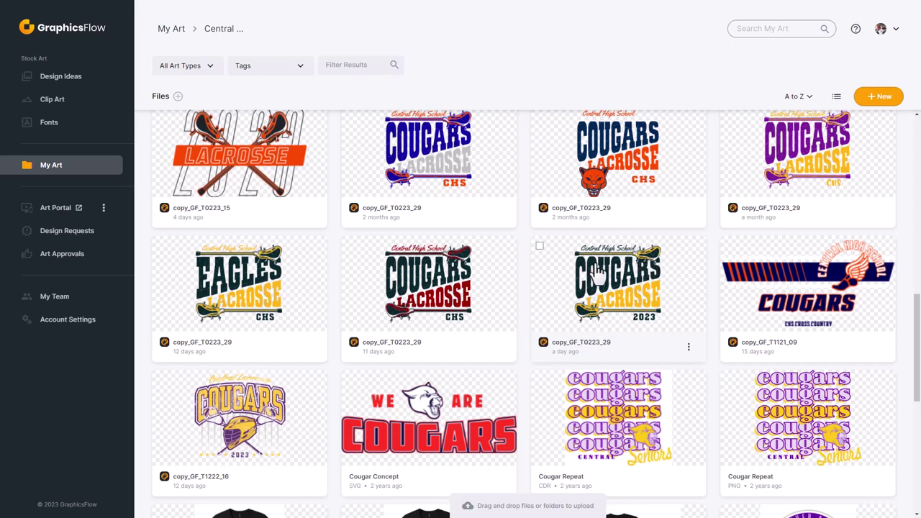
Step: Download the Cougars Lacrosse 2023 design (copy_GF_T0223_29) from its card menu as a .PDF
left_click(688, 348)
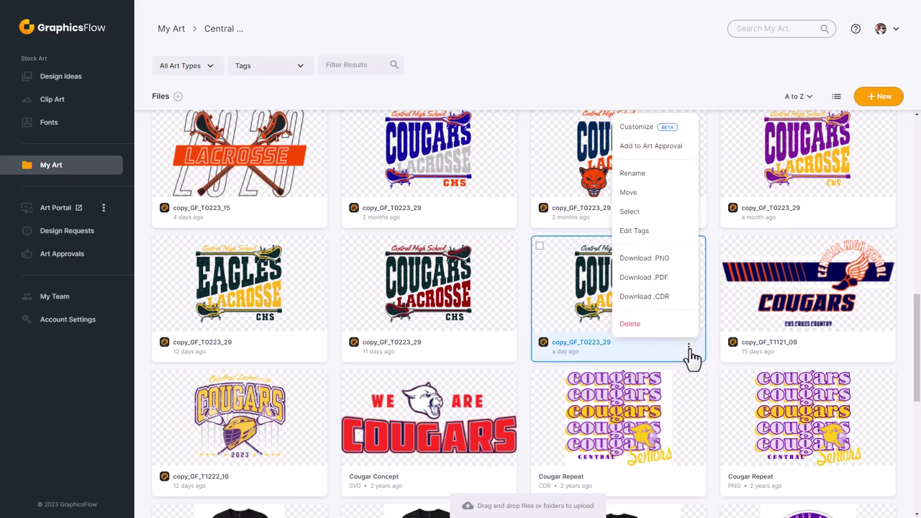
left_click(660, 281)
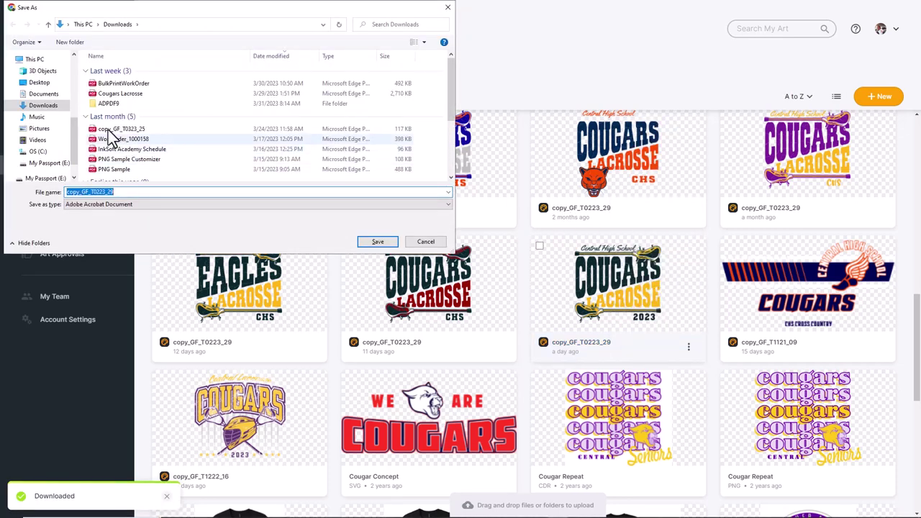
Step: Save the PDF into Downloads under the existing name Cougars Lacrosse
left_click(117, 95)
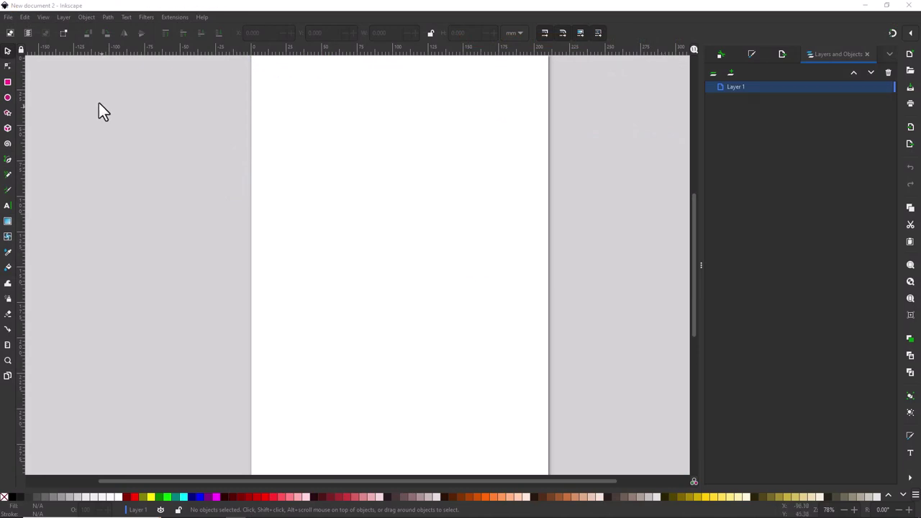
Step: Open the Cougars Lacrosse PDF from 3/29/2023 in Inkscape with the default PDF import settings
left_click(8, 18)
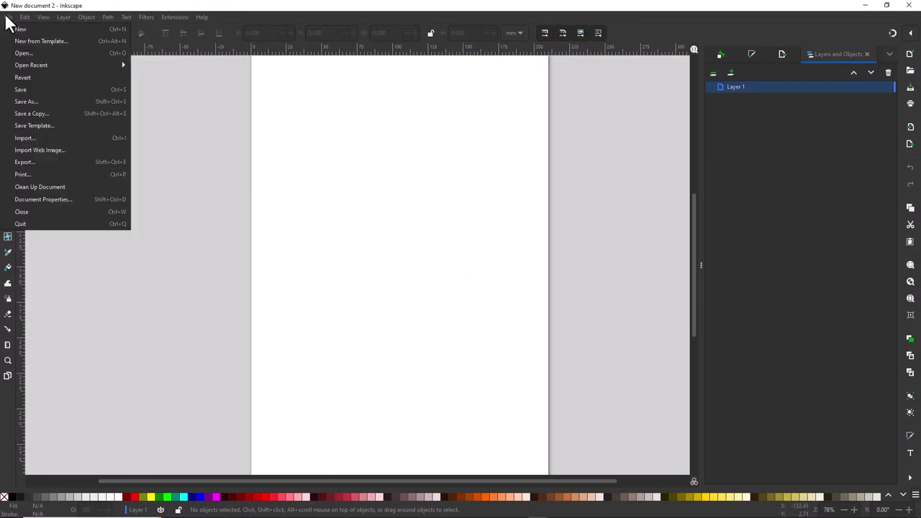
left_click(25, 51)
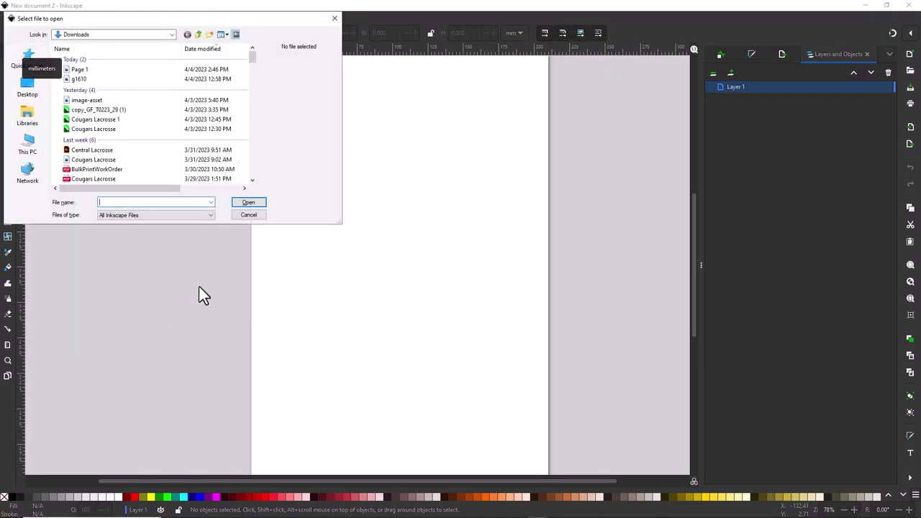
left_click(105, 180)
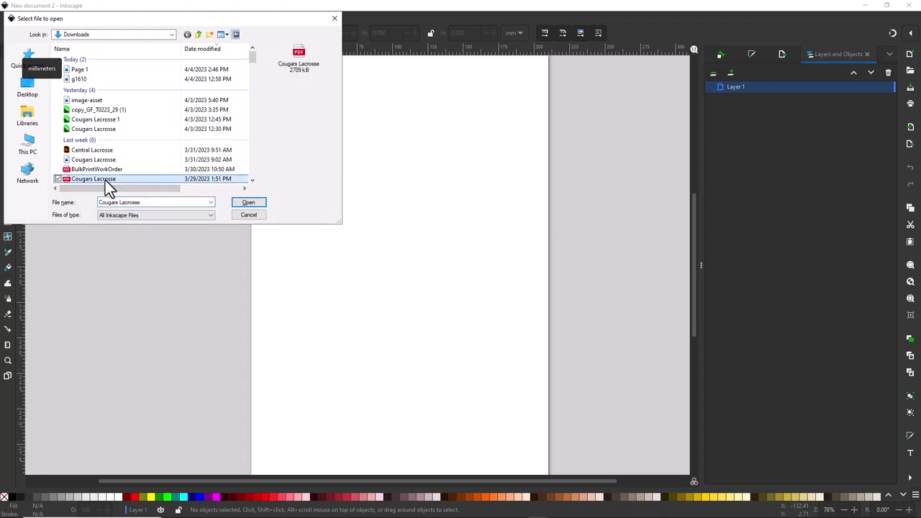
left_click(248, 204)
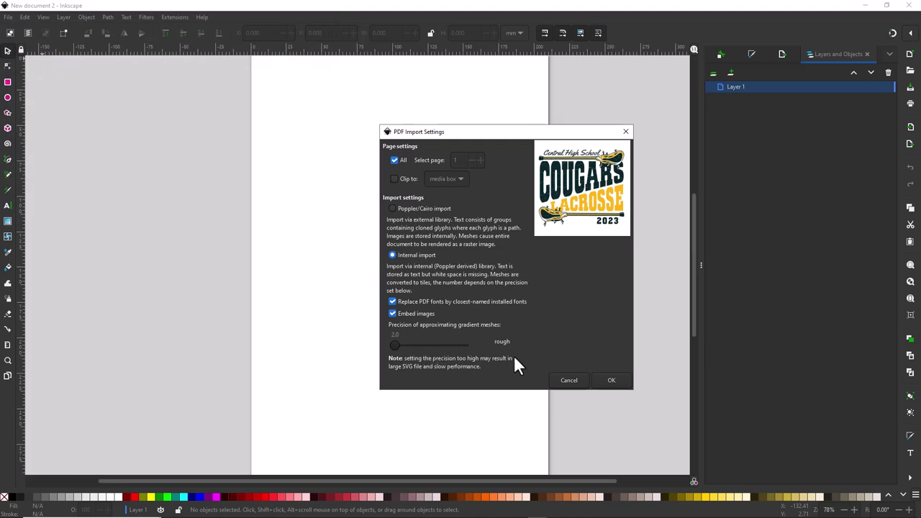
left_click(603, 378)
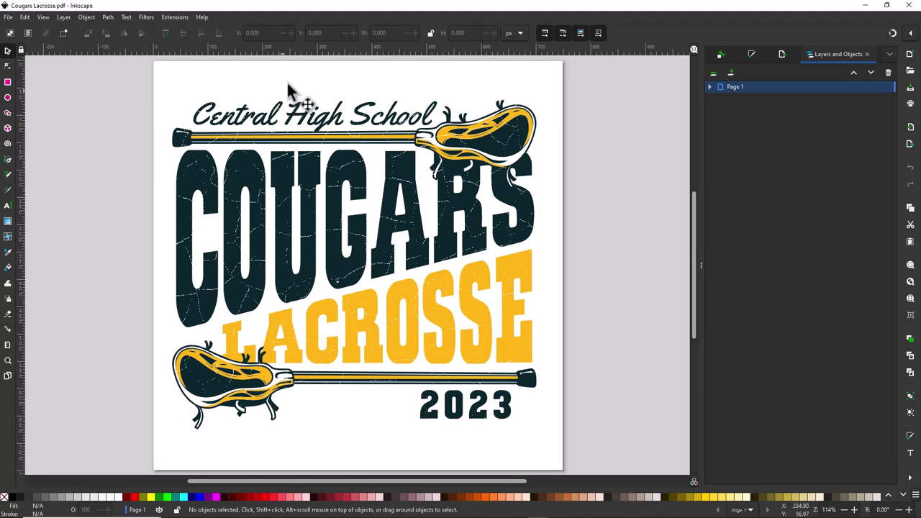
Step: Hide the crack texture group g18531 in Layers and Objects, then deselect the artwork
mouse_move(504, 194)
left_mouse_down()
mouse_move(600, 195)
mouse_move(529, 209)
mouse_move(507, 201)
left_mouse_up()
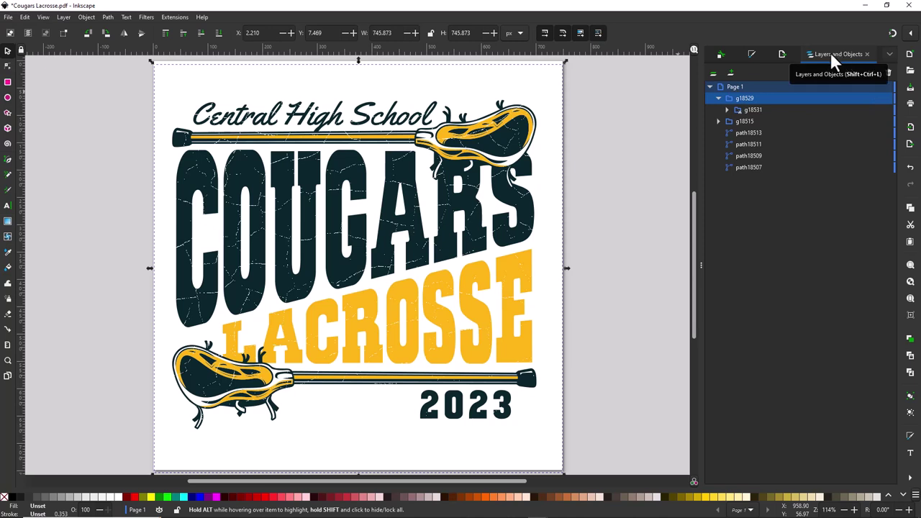
left_click(92, 18)
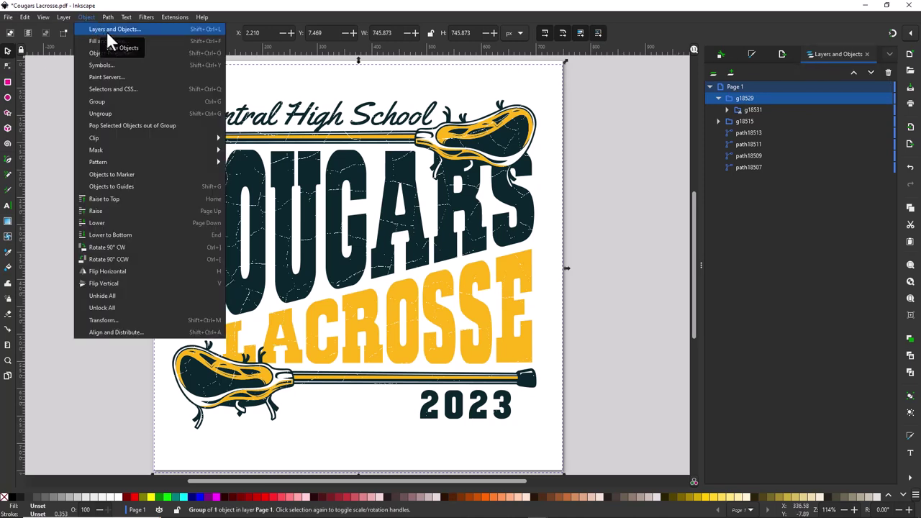
left_click(737, 97)
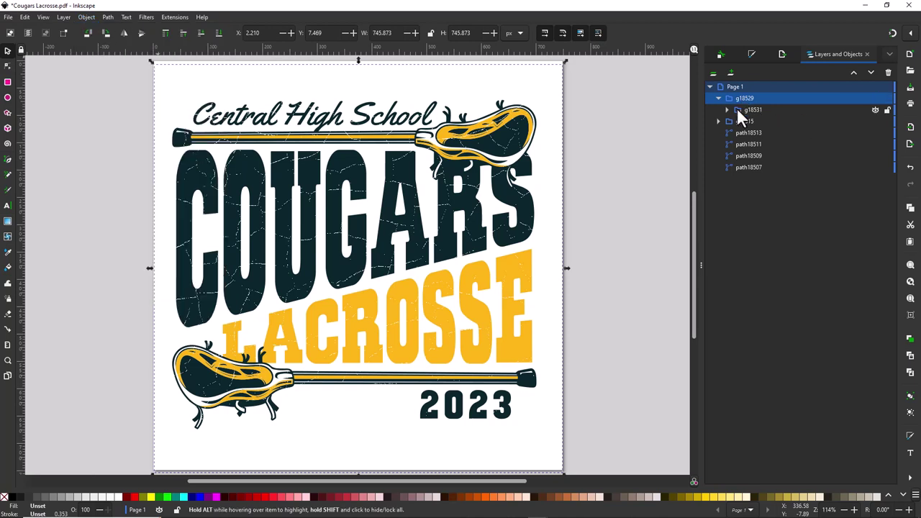
left_click(740, 108)
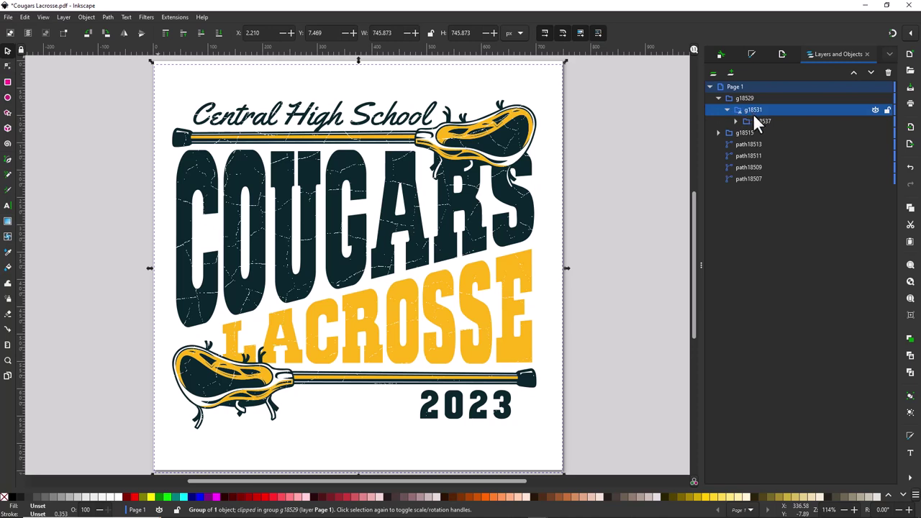
left_click(735, 121)
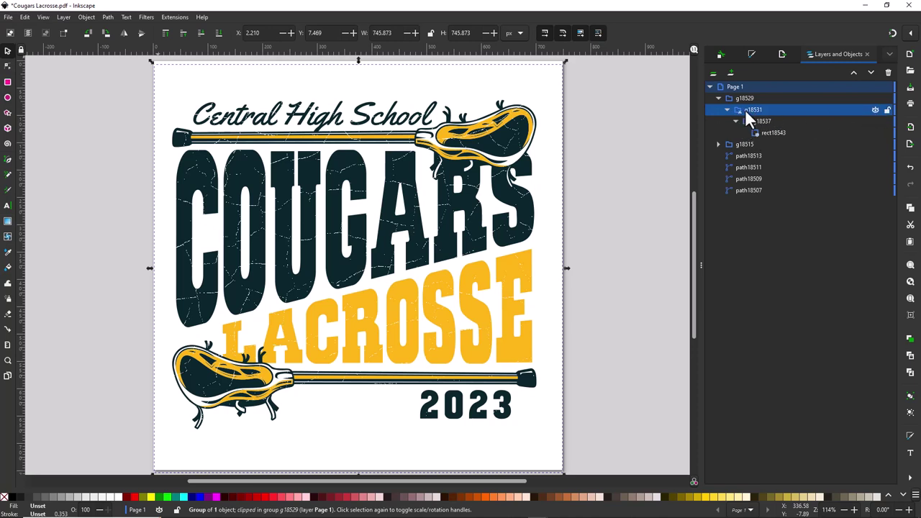
left_click(874, 111)
left_click(590, 125)
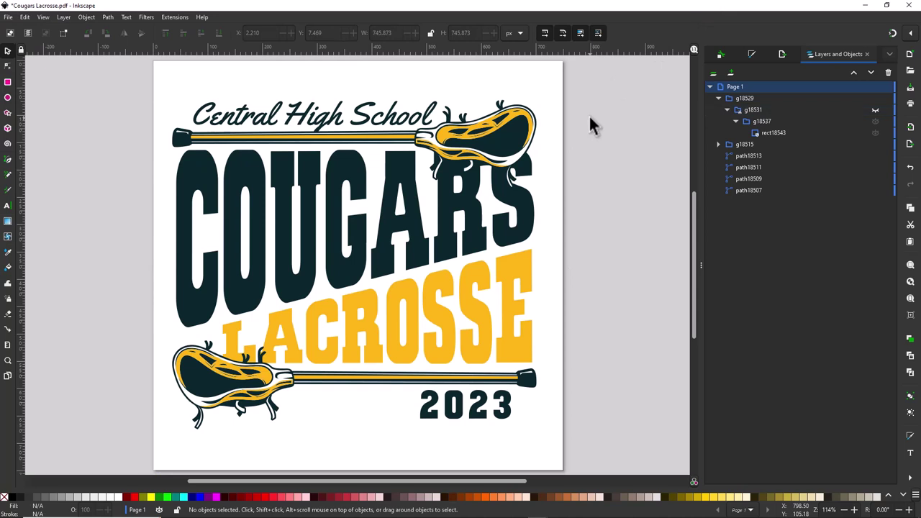
Step: Switch the display mode to Outline and select the Central High School lettering
left_click(44, 16)
mouse_move(59, 52)
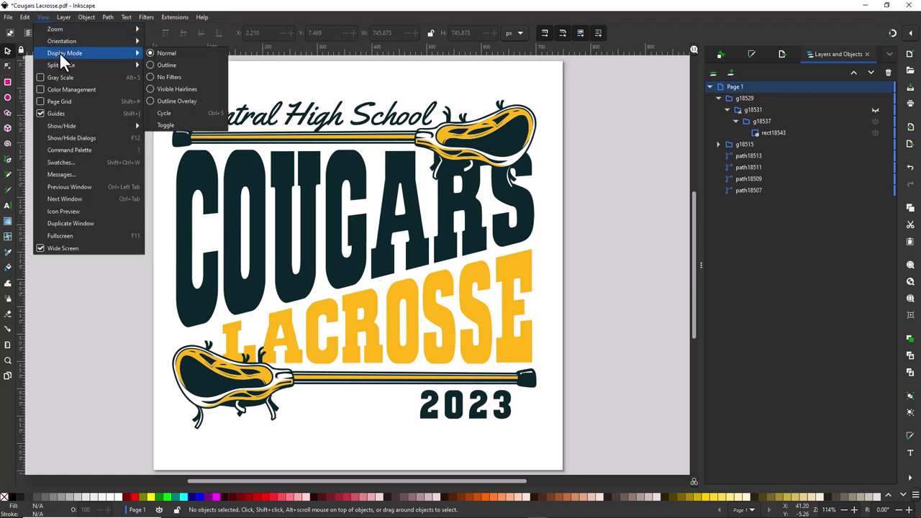
left_click(160, 64)
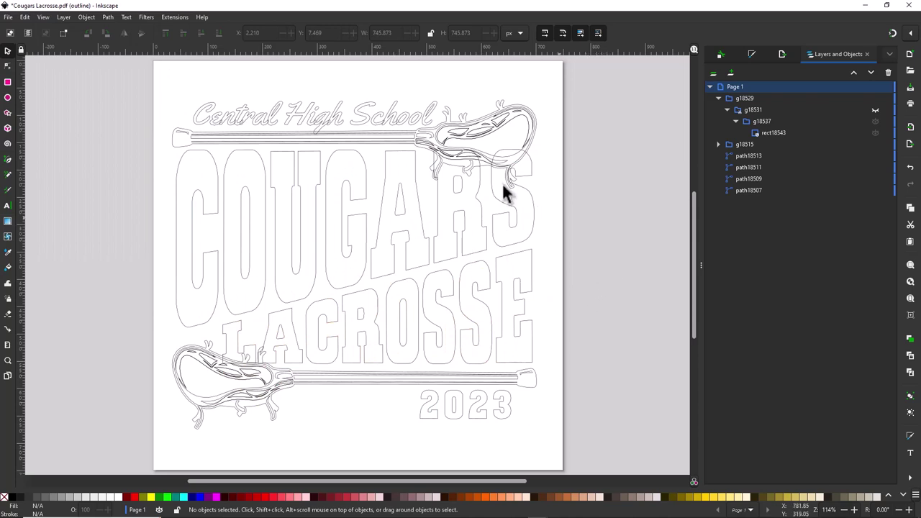
left_click(338, 120)
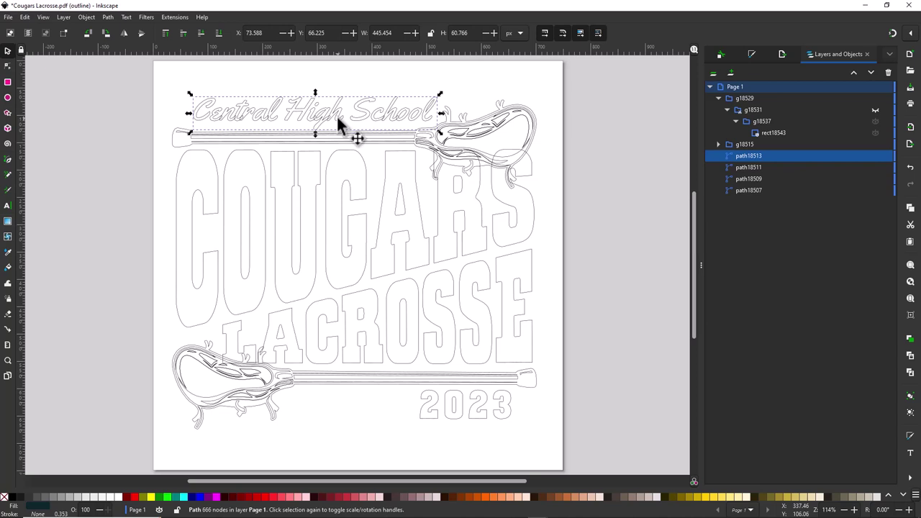
left_click(108, 16)
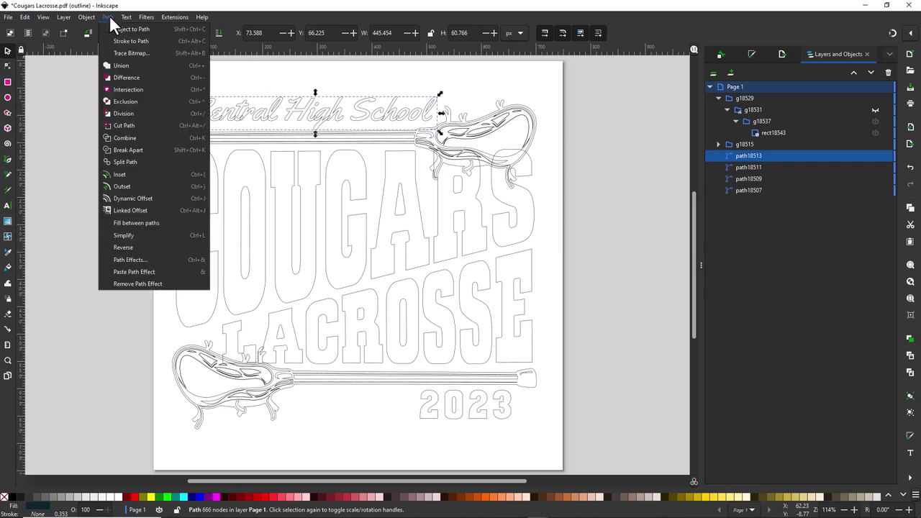
left_click(120, 64)
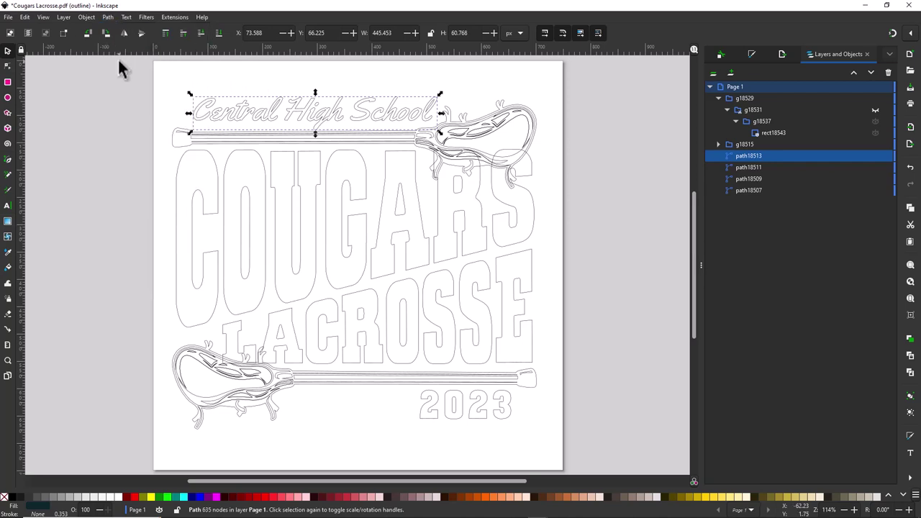
left_click(276, 73)
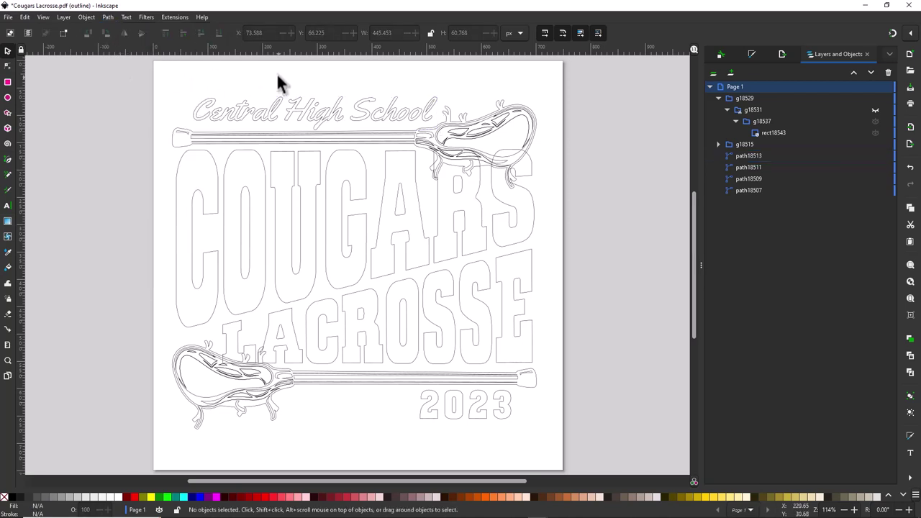
left_click(311, 112)
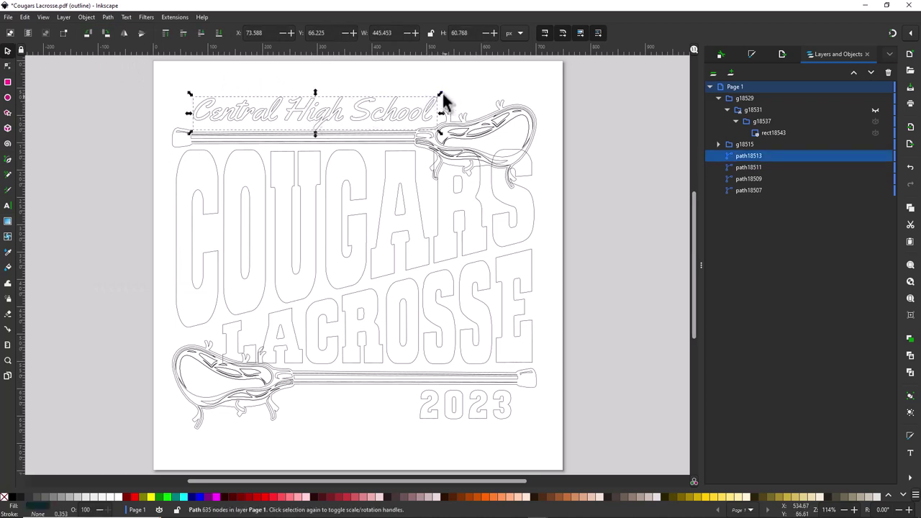
mouse_move(440, 95)
left_mouse_down()
mouse_move(473, 79)
mouse_move(446, 91)
mouse_move(435, 85)
left_mouse_up()
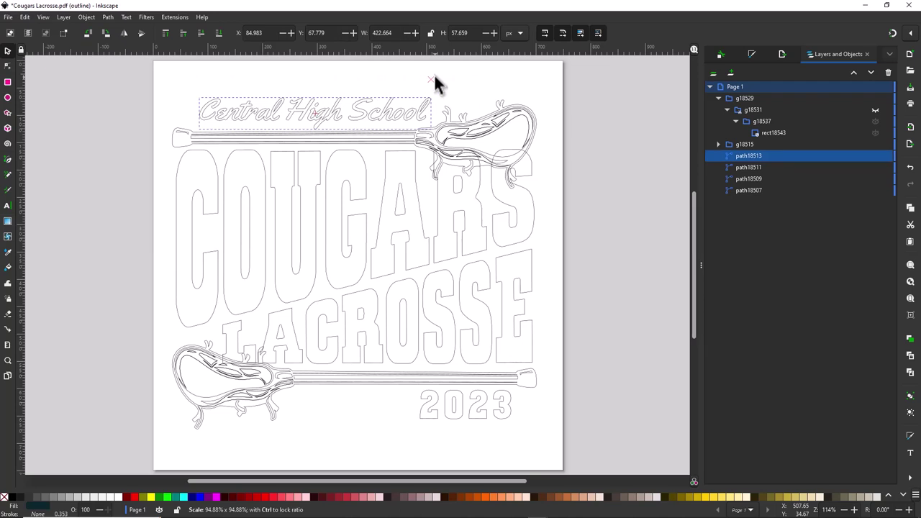
mouse_move(434, 74)
left_mouse_down()
mouse_move(472, 70)
mouse_move(440, 77)
mouse_move(447, 82)
mouse_move(446, 75)
left_mouse_up()
left_click(475, 76)
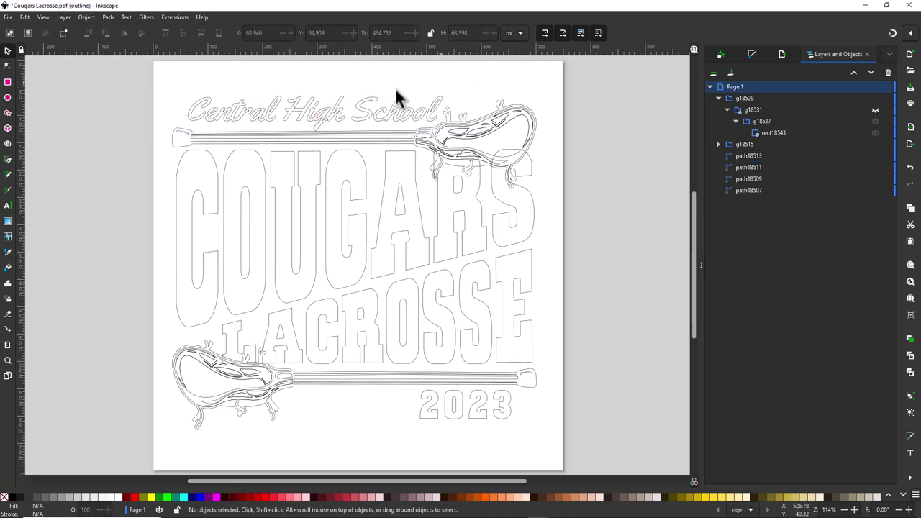
left_click(330, 109)
left_click_drag(331, 102, 328, 104)
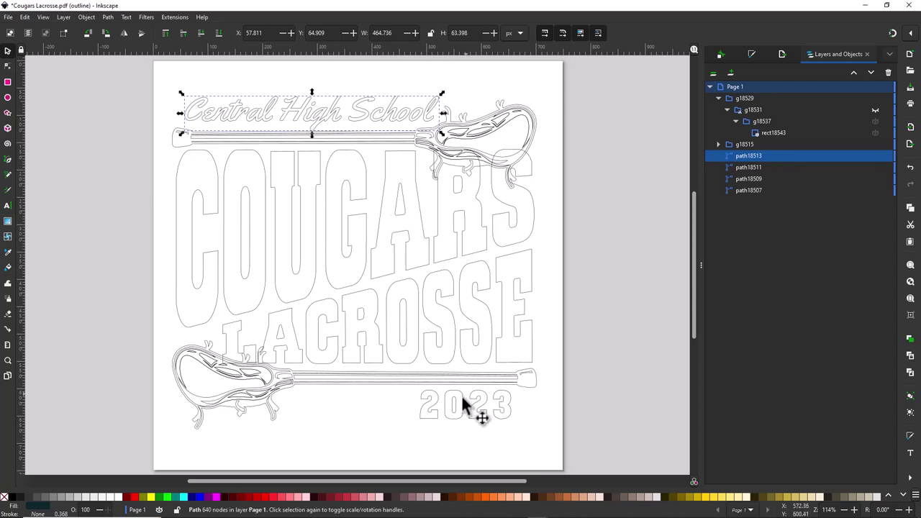
left_click(434, 402)
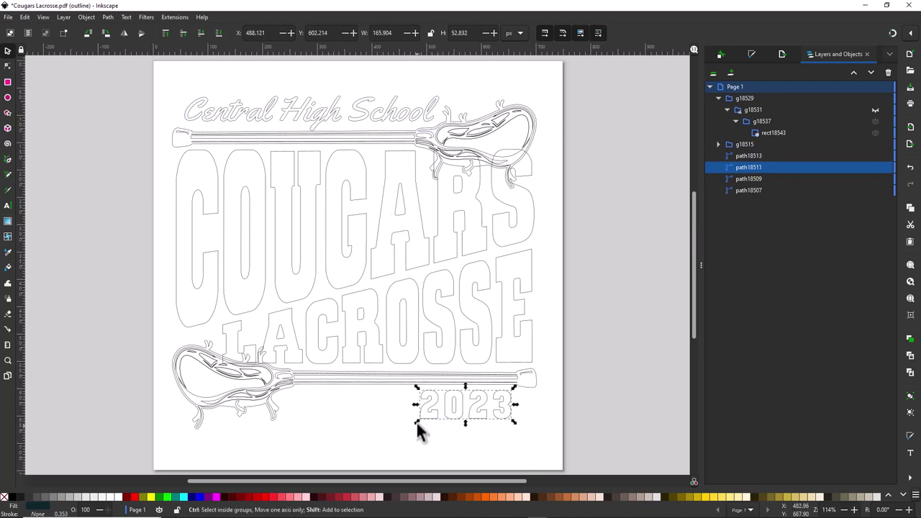
left_click_drag(418, 424, 381, 432)
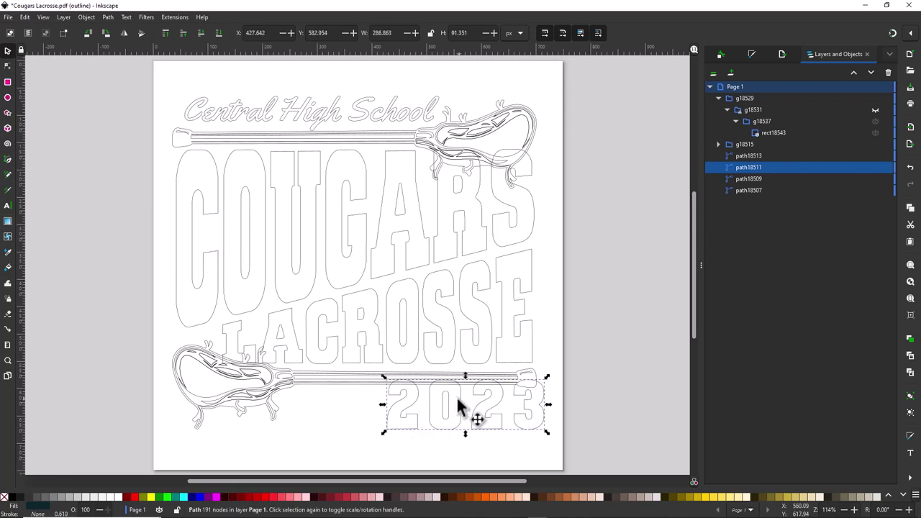
left_click_drag(461, 407, 446, 408)
left_click(556, 256)
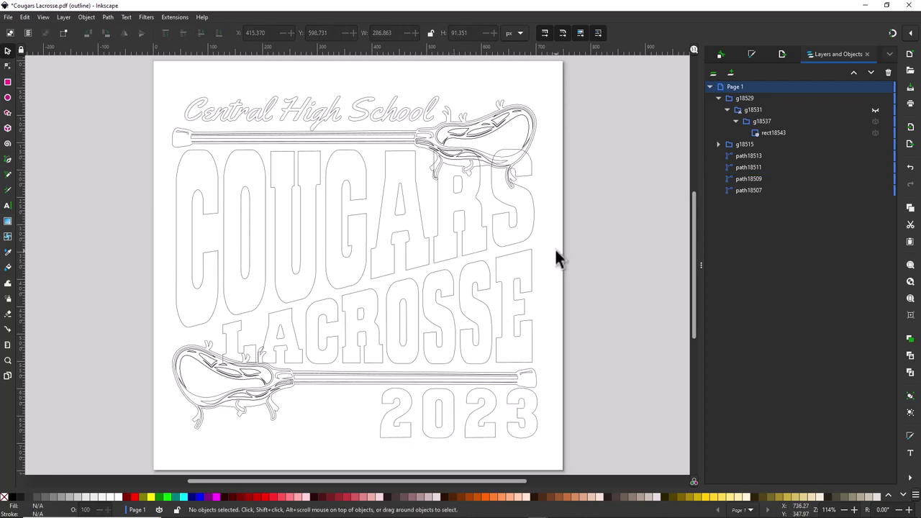
left_click(523, 287)
left_click(497, 227)
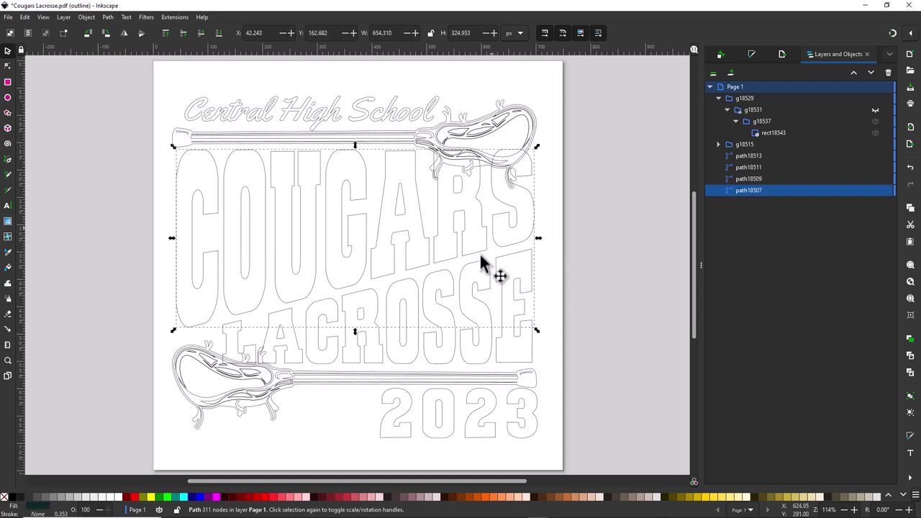
left_click(344, 387)
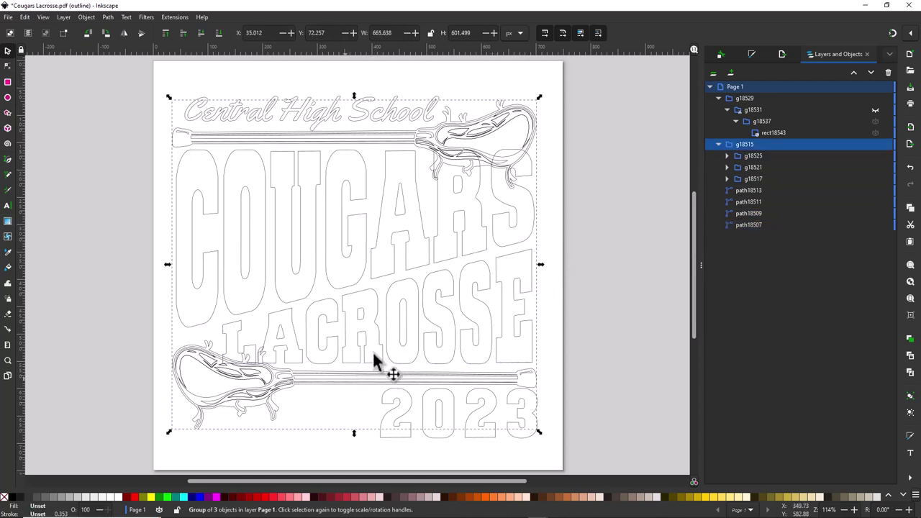
left_click(584, 262)
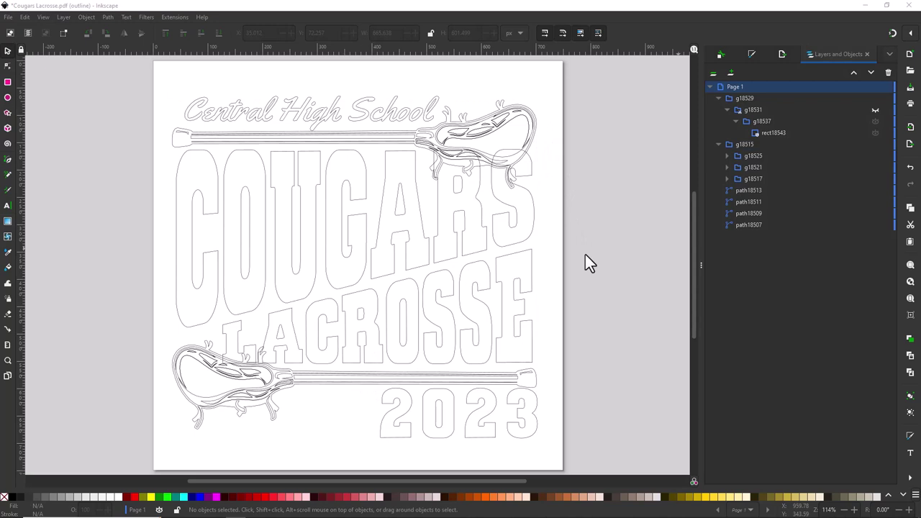
Step: Return the canvas to Normal display mode
left_click(45, 16)
mouse_move(51, 54)
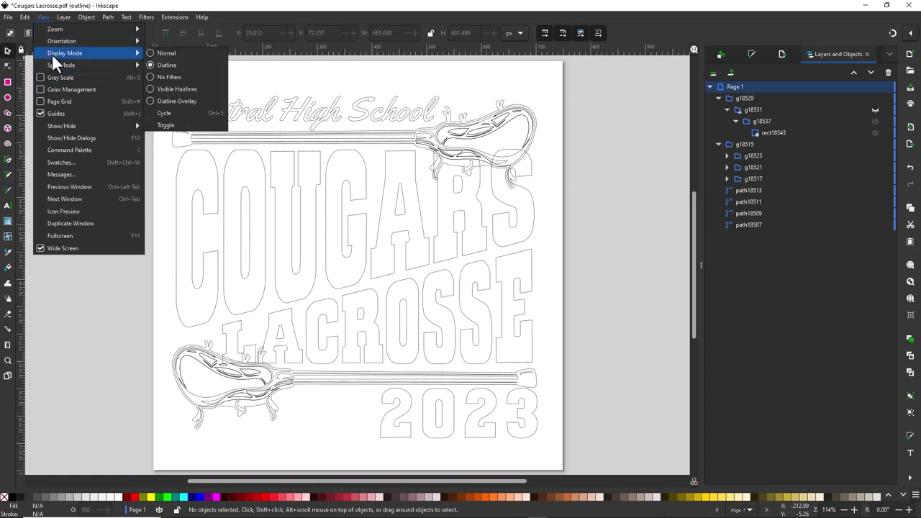
left_click(166, 52)
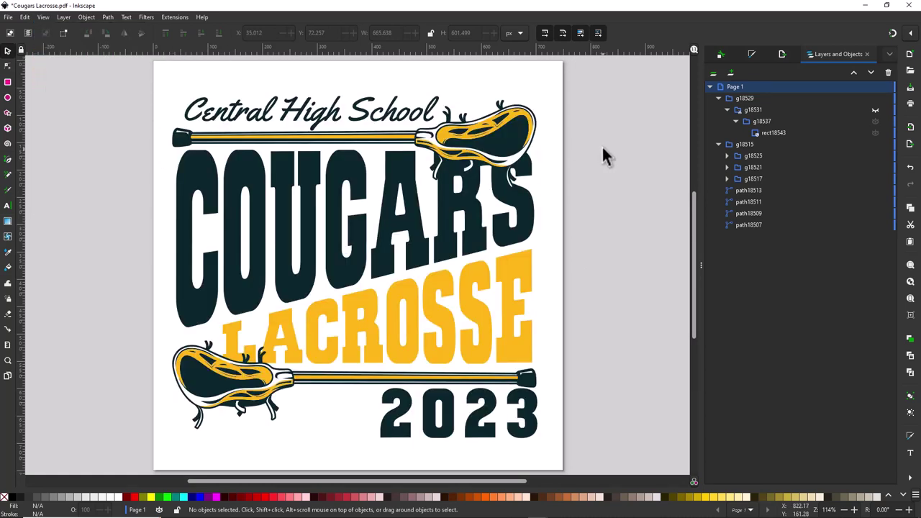
Step: Select every object with LACROSSE's gold fill and recolour them all orange #FF6600
left_click(450, 292)
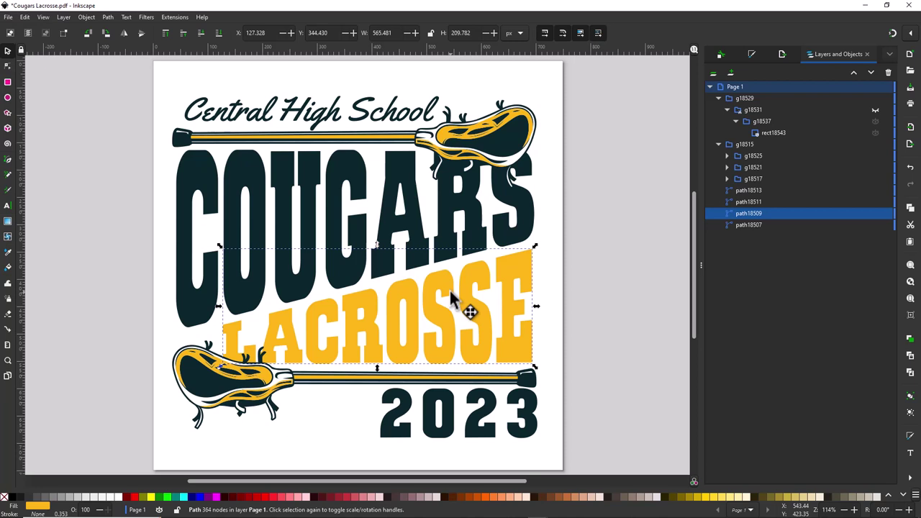
left_click(25, 17)
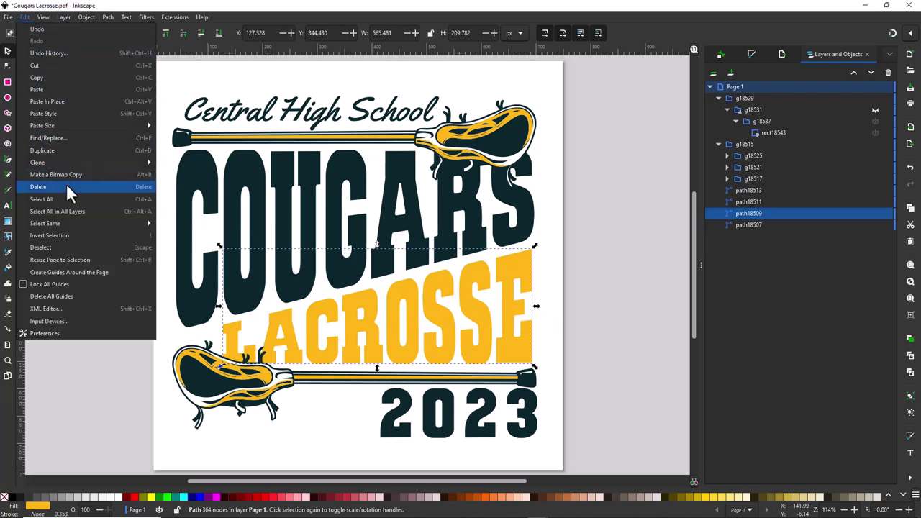
mouse_move(54, 223)
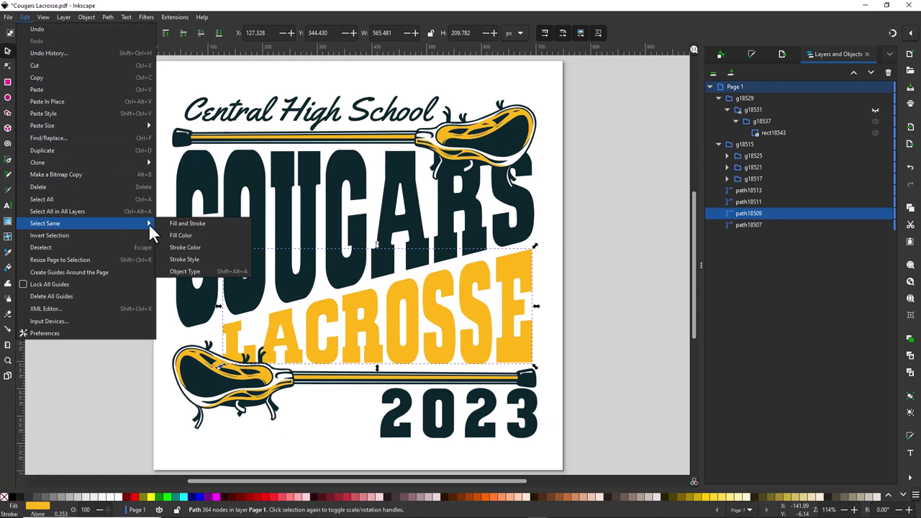
left_click(180, 237)
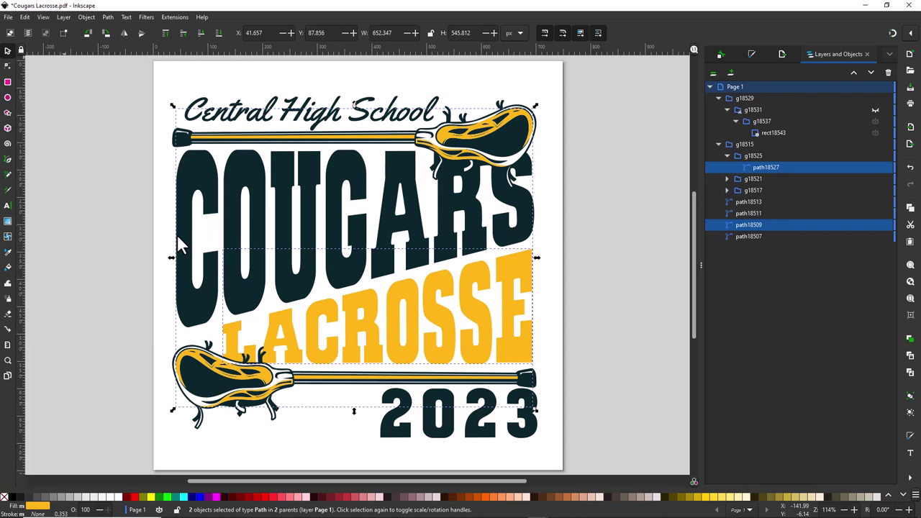
left_click(489, 498)
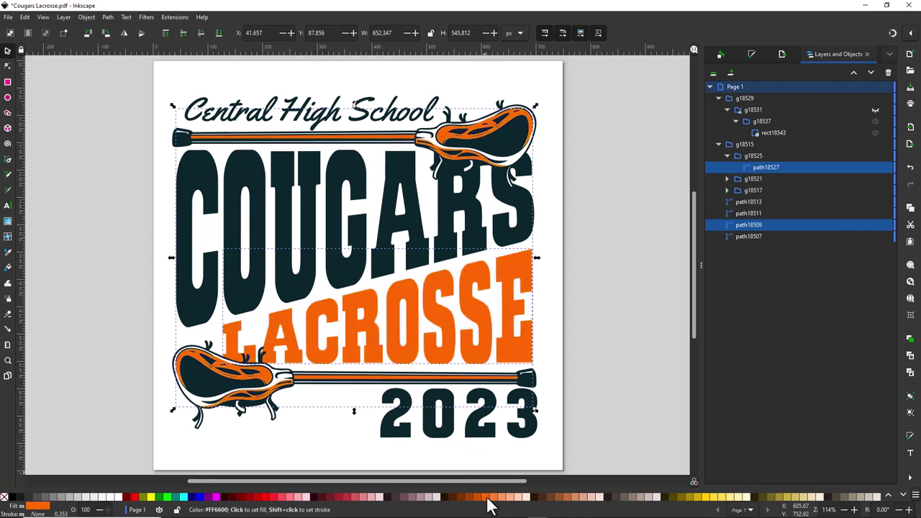
left_click(599, 205)
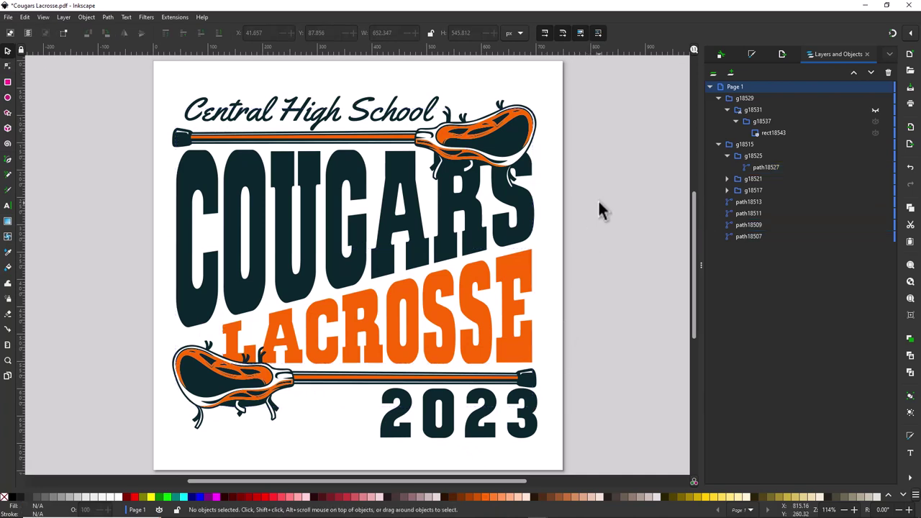
left_click(449, 431)
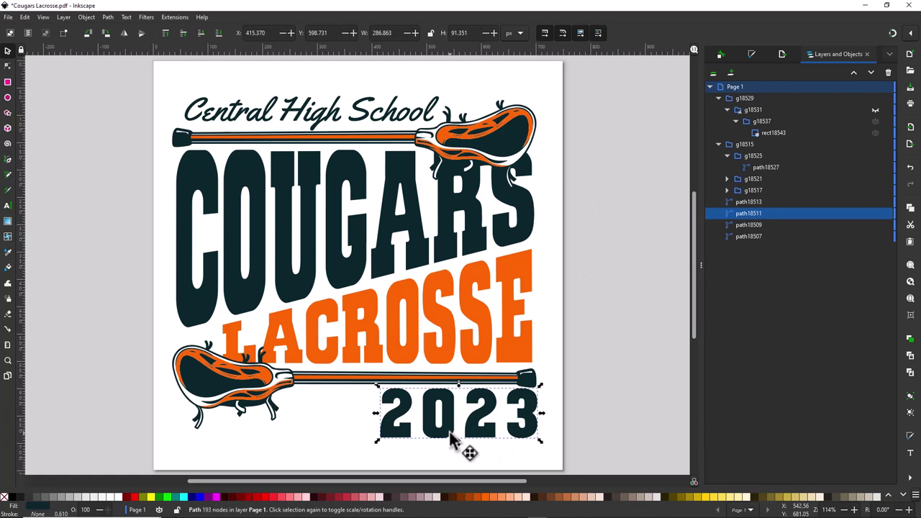
Step: Select all objects sharing the 2023 navy fill and recolour them blue #0000FF
left_click(26, 15)
mouse_move(40, 227)
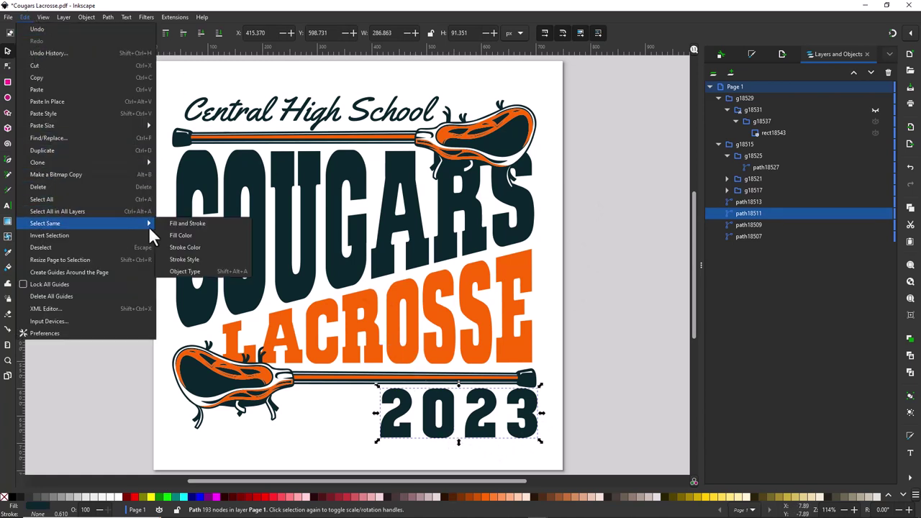
left_click(214, 235)
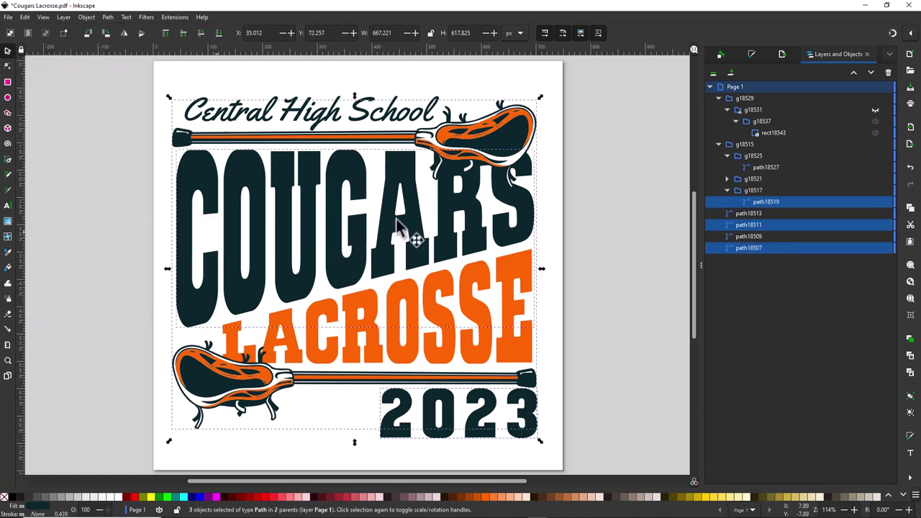
left_click(201, 496)
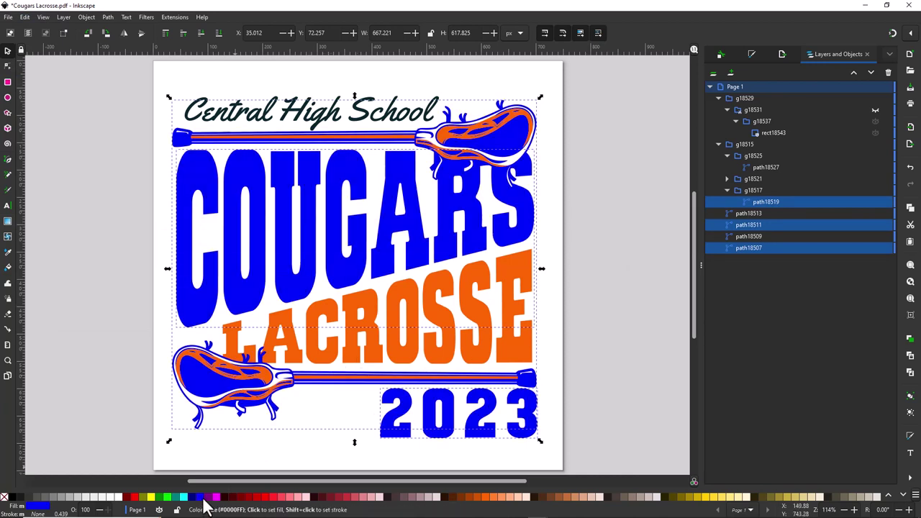
left_click(592, 151)
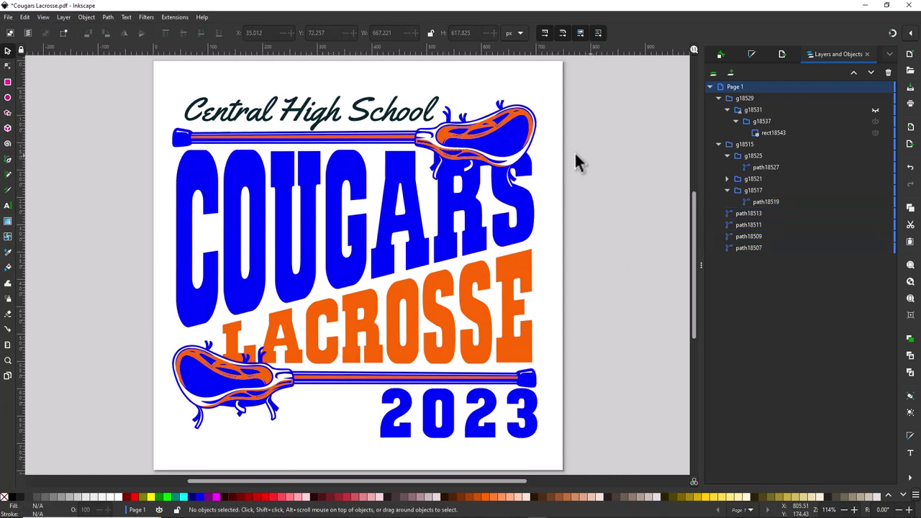
left_click(398, 121)
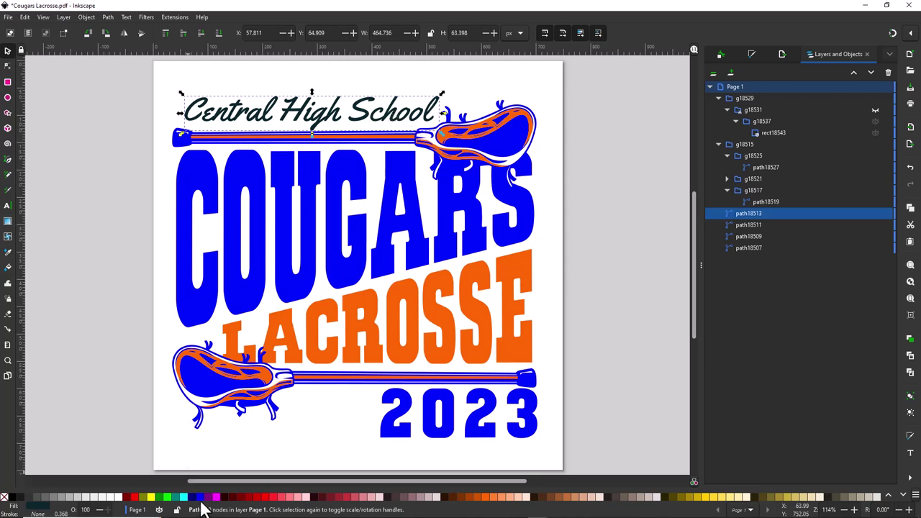
Step: Reposition the 2023 lettering, raising it to top, lowering one level, and dragging it back
left_click(590, 193)
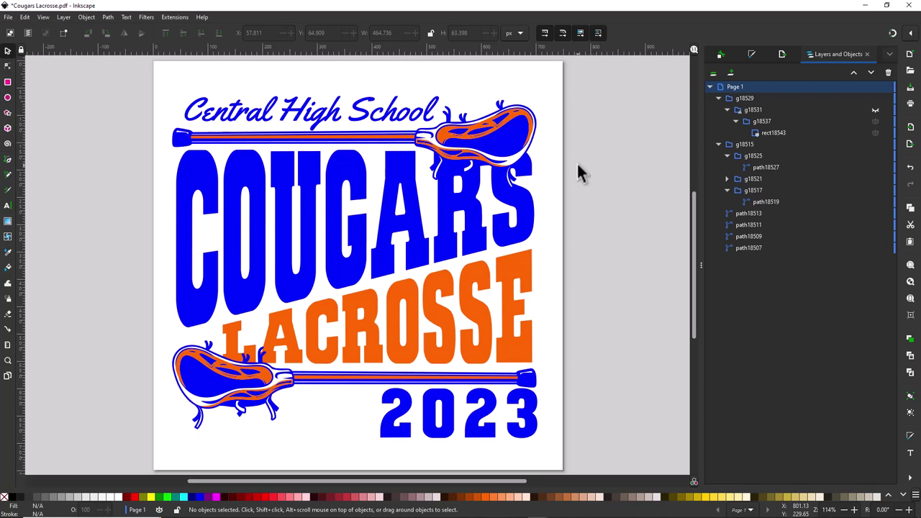
left_click_drag(508, 411, 505, 377)
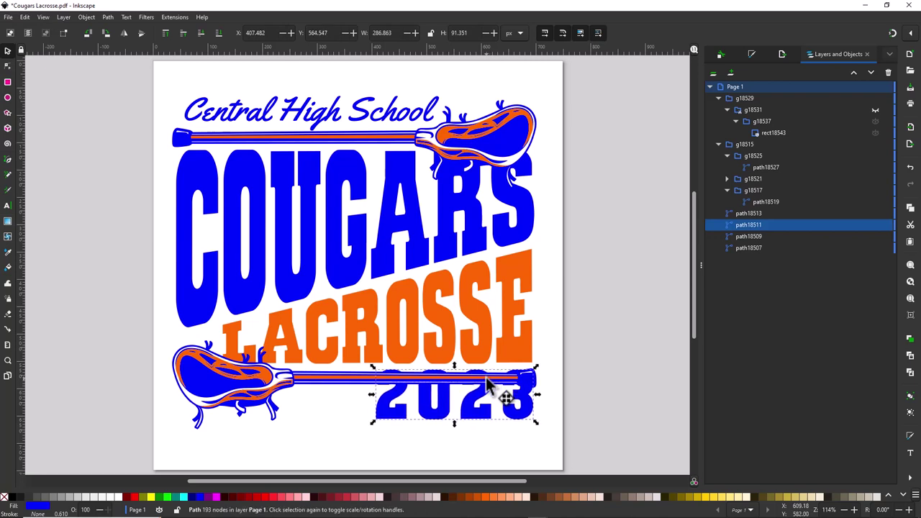
left_click(86, 16)
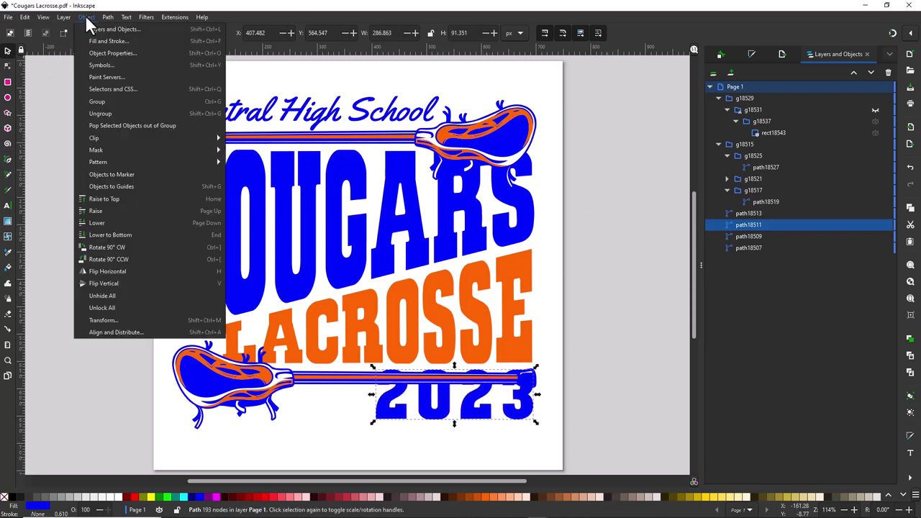
left_click(121, 199)
key("ctrl")
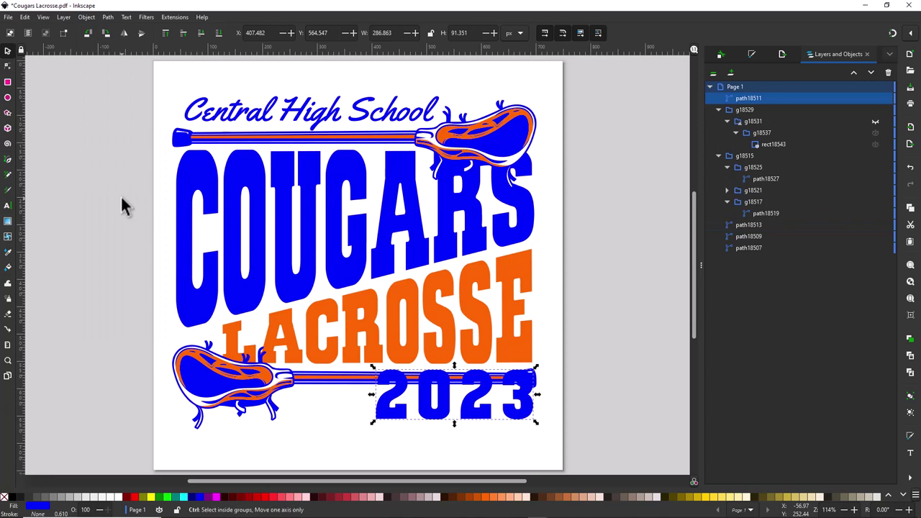
key("Page_Down")
left_click_drag(124, 211, 134, 238)
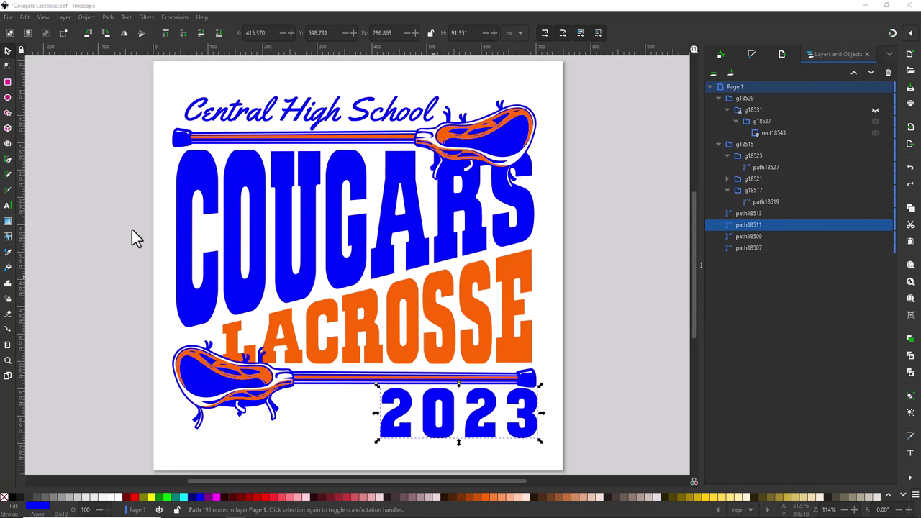
Step: Give the Central High School script an orange stroke
left_click(232, 125)
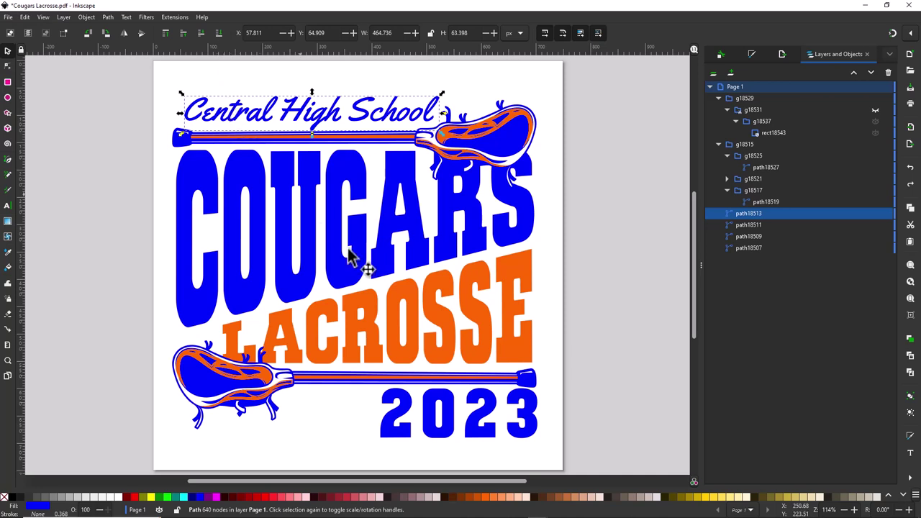
right_click(487, 497)
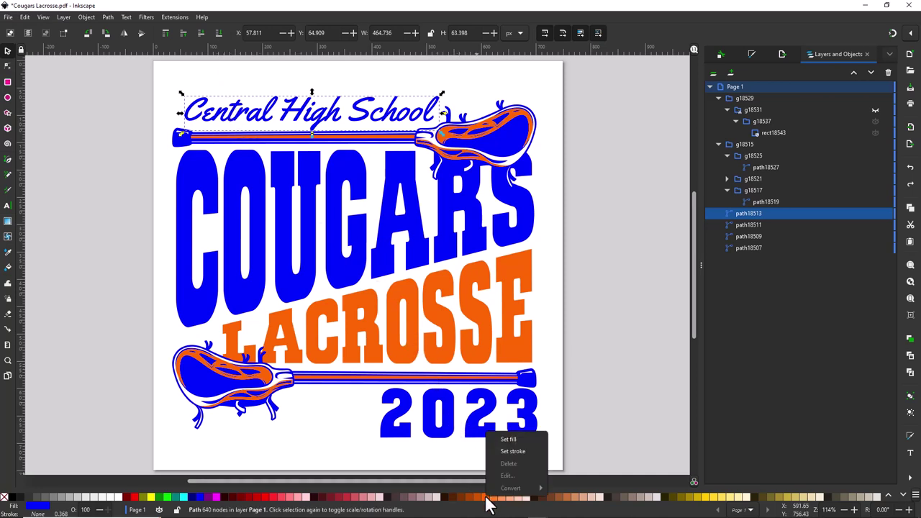
left_click(512, 451)
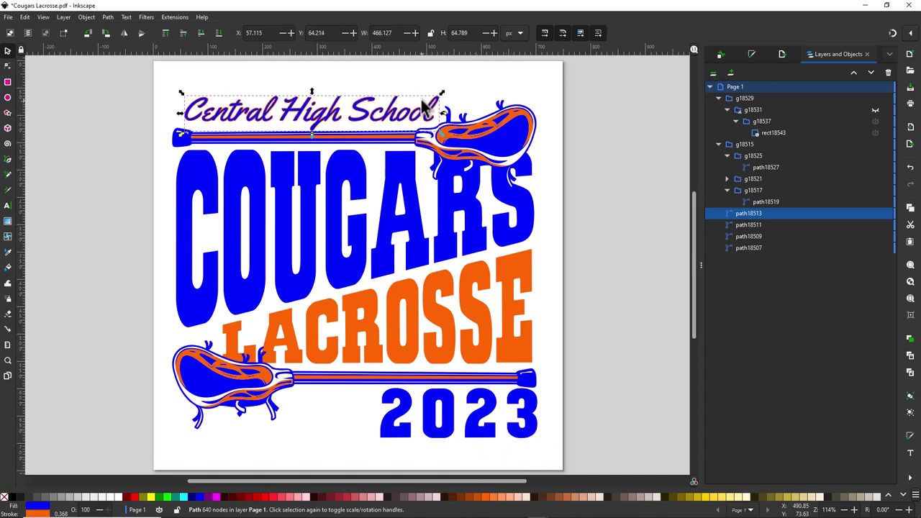
Step: Set the script's stroke width to 2 px with Stroke, Fill, Markers paint order
left_click(753, 53)
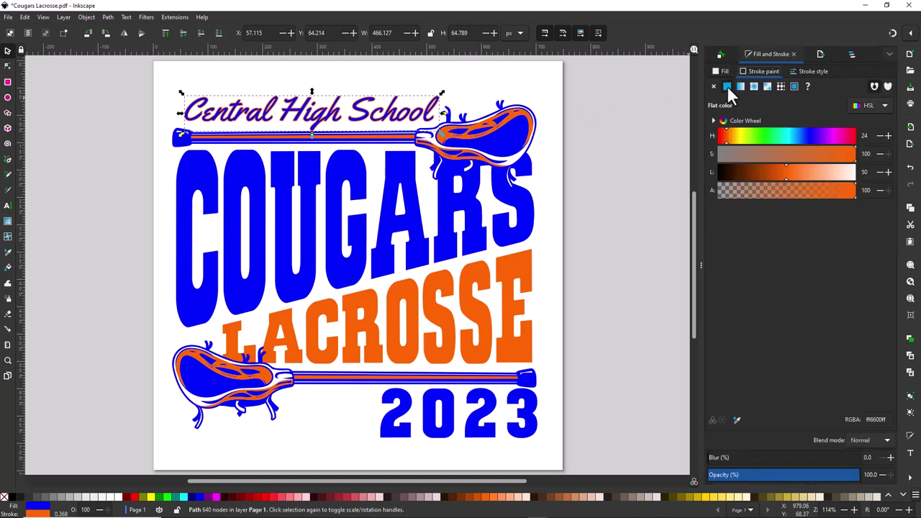
left_click(809, 70)
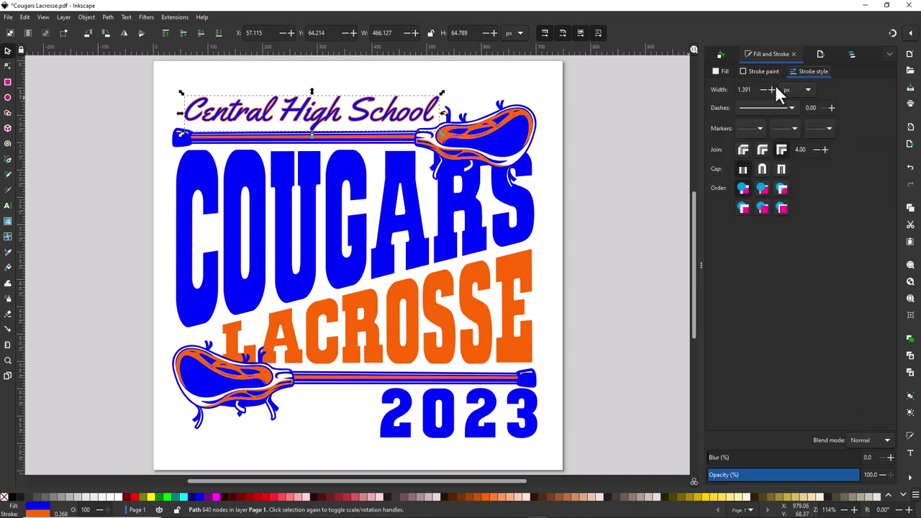
left_click_drag(751, 89, 732, 89)
key("Return")
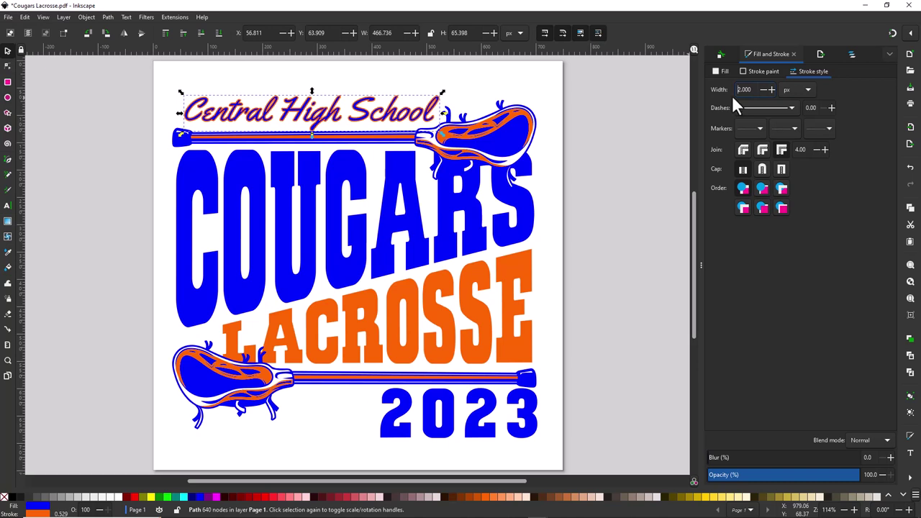
left_click(764, 185)
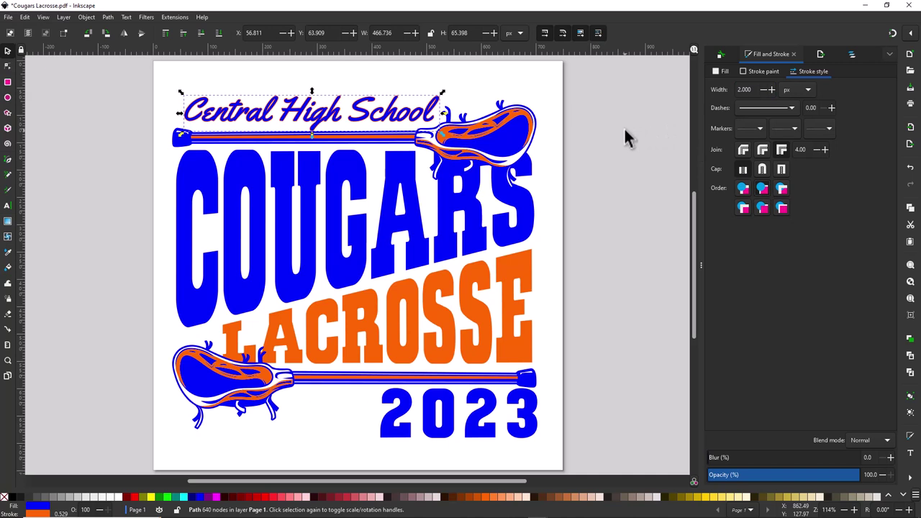
left_click(482, 435)
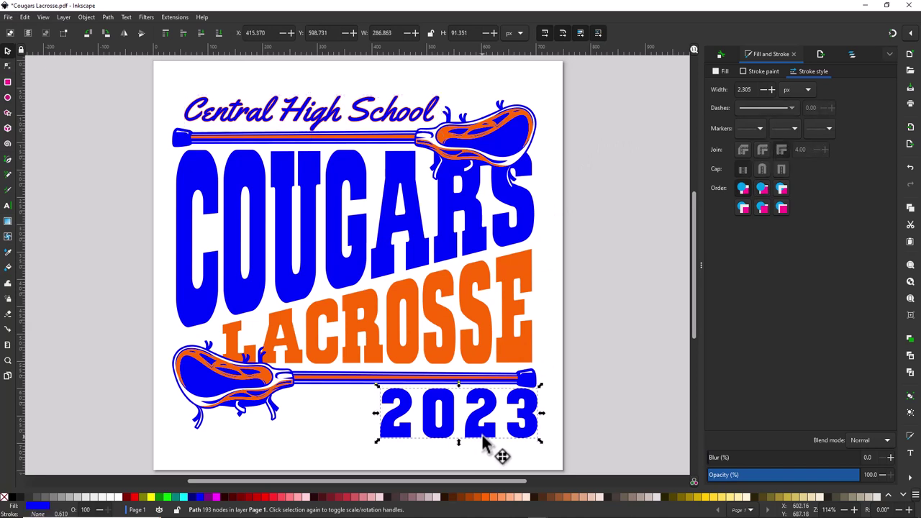
Step: Apply LACROSSE's orange #FF6600 to the 2023 numerals with the Dropper, then deselect
left_click(8, 251)
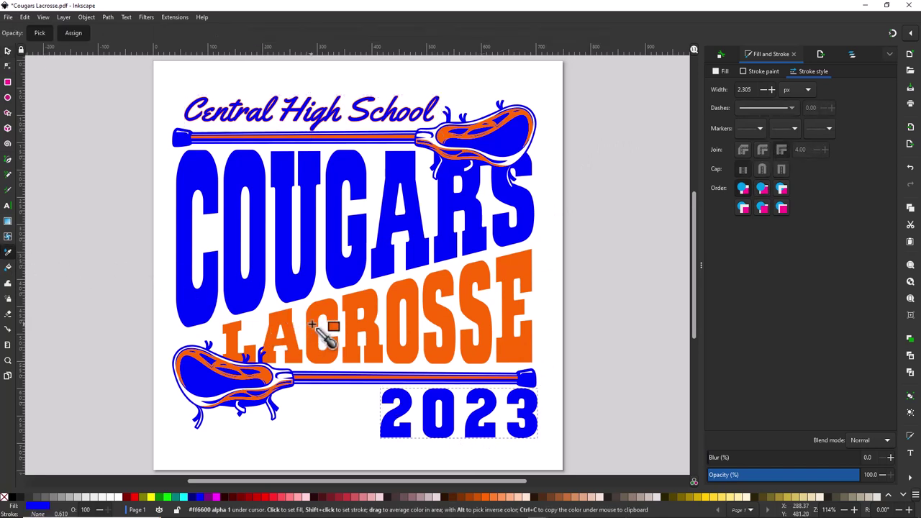
left_click(315, 326)
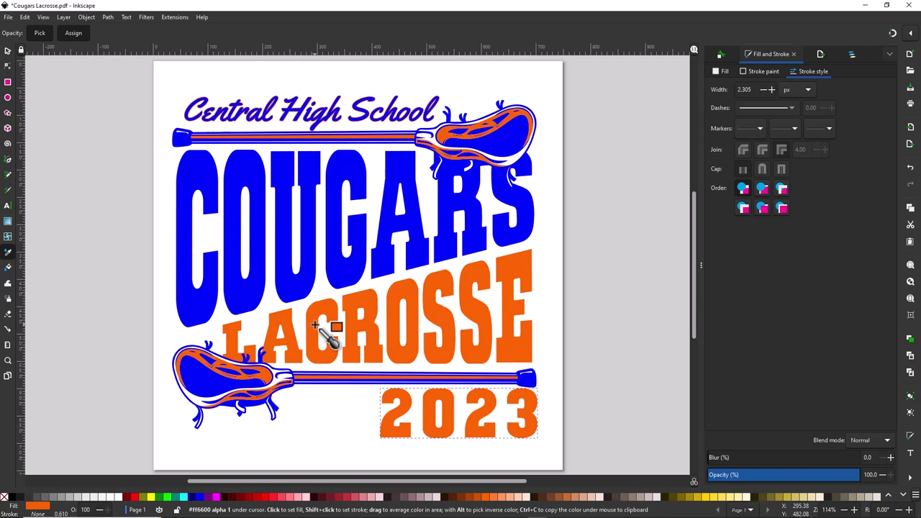
key("s")
left_click(548, 319)
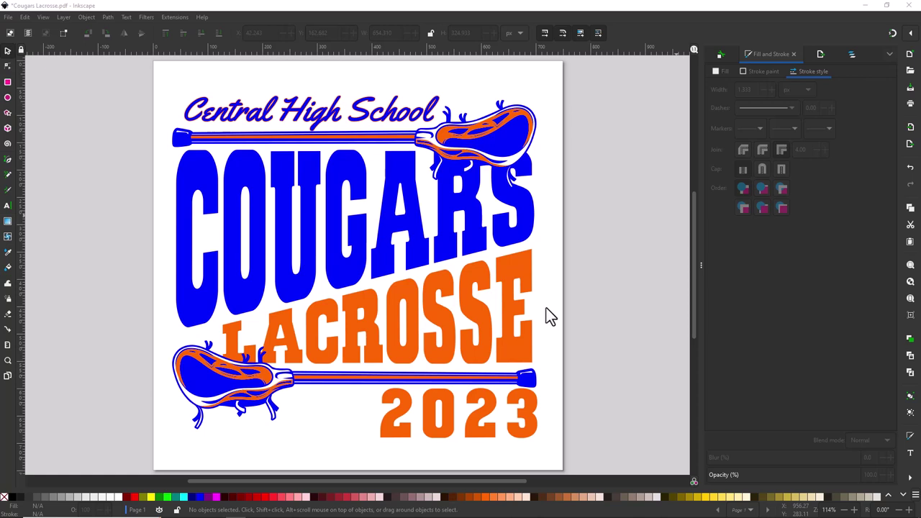
Step: Select all six pieces of the lacrosse design and group them into one object
left_click(529, 240)
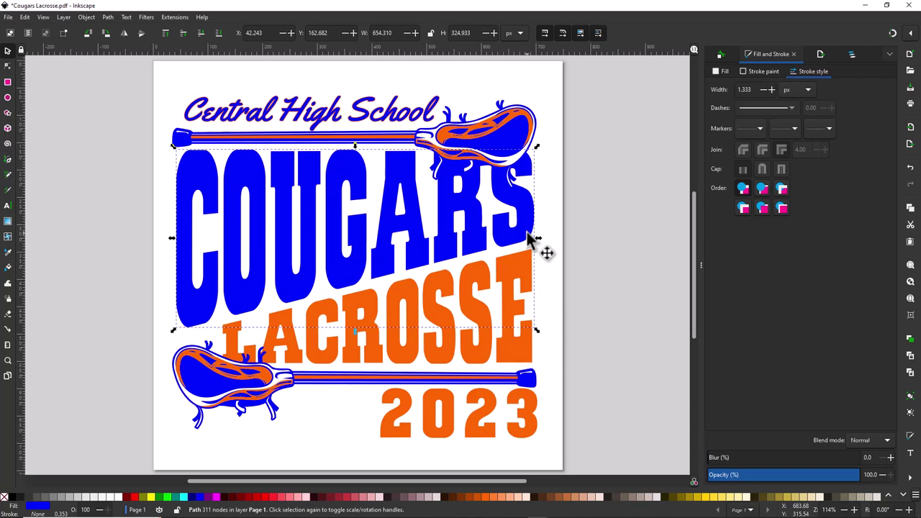
left_click(609, 325)
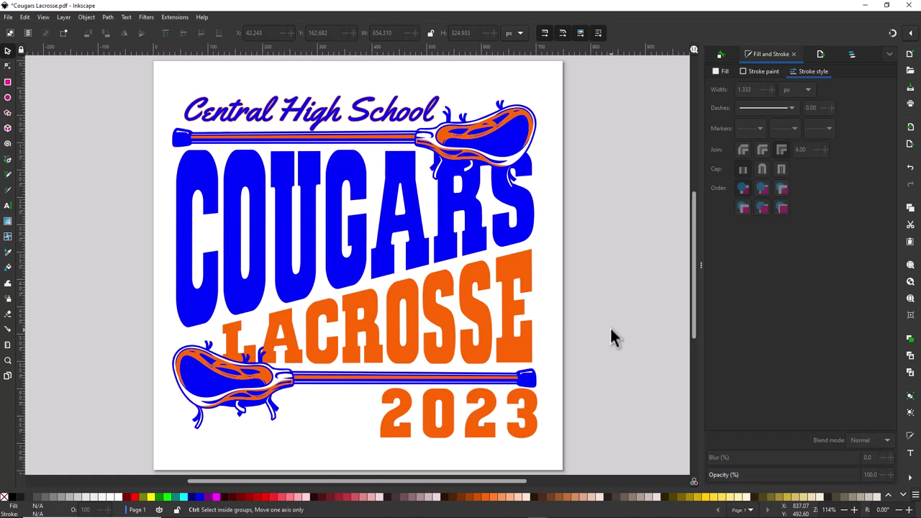
key("ctrl+a")
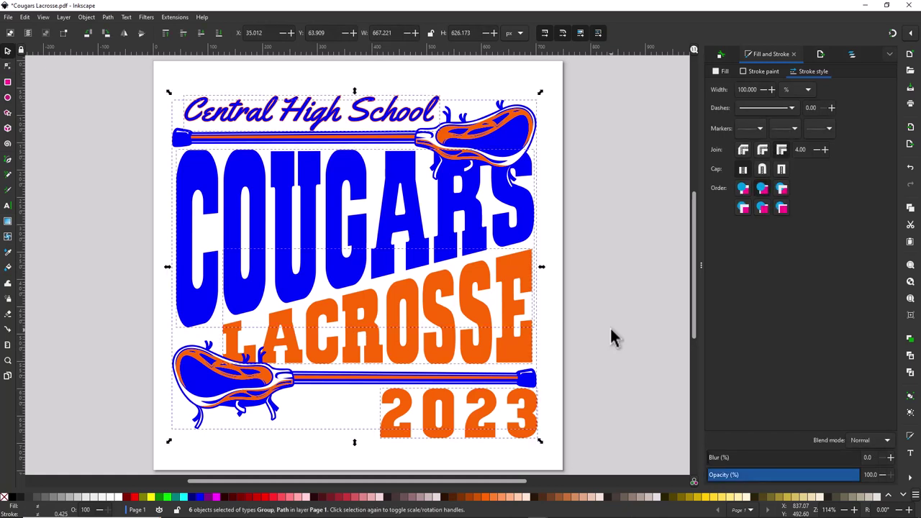
right_click(473, 242)
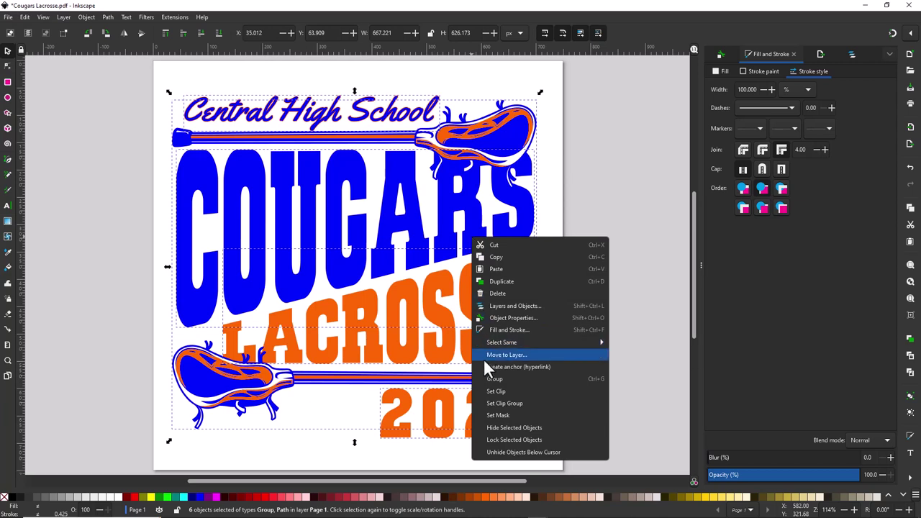
left_click(490, 379)
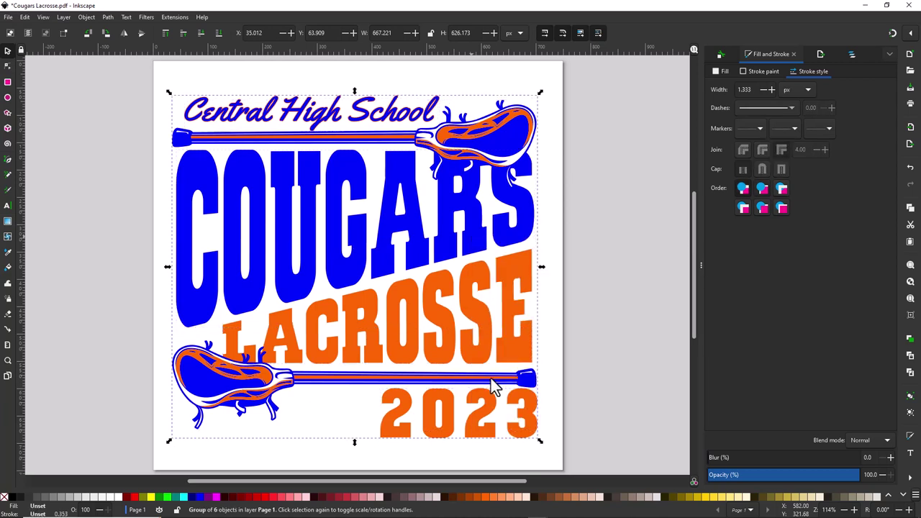
left_click(617, 239)
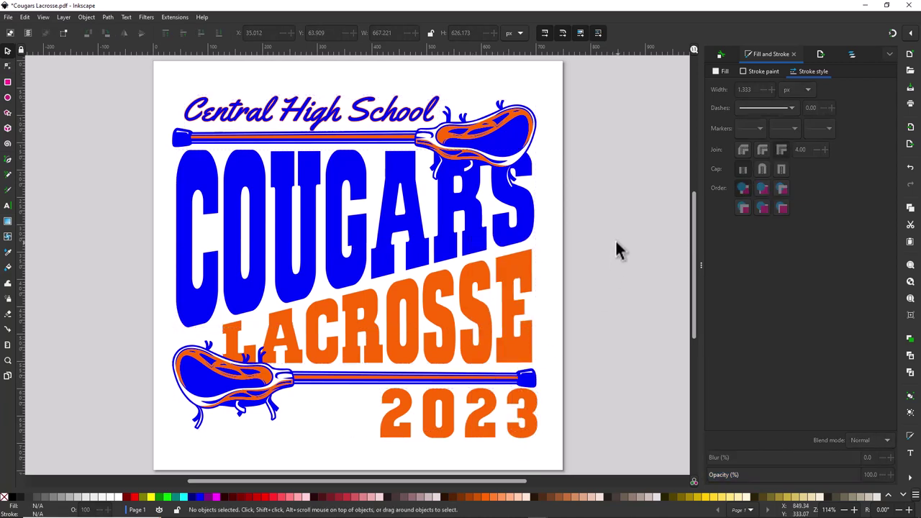
Step: Unhide the crack texture group g18531 in Layers and Objects, undoing an accidental move
left_click(852, 55)
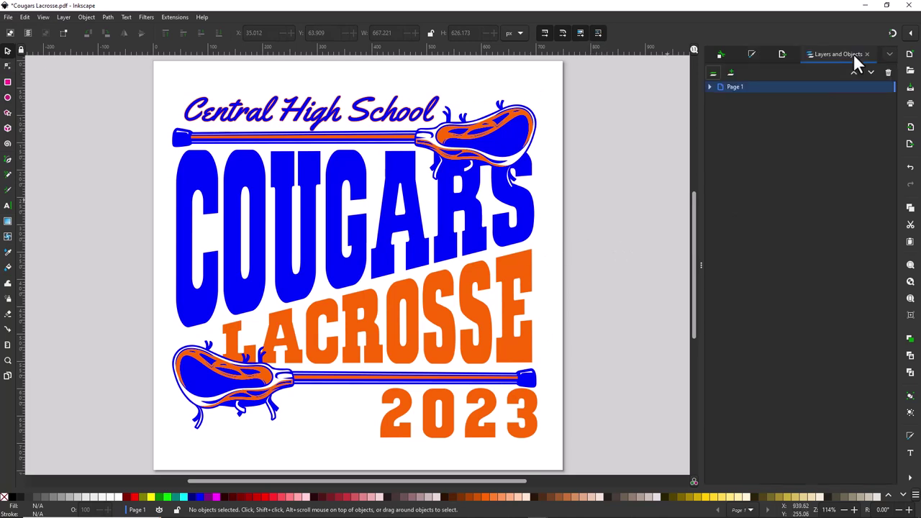
left_click(709, 86)
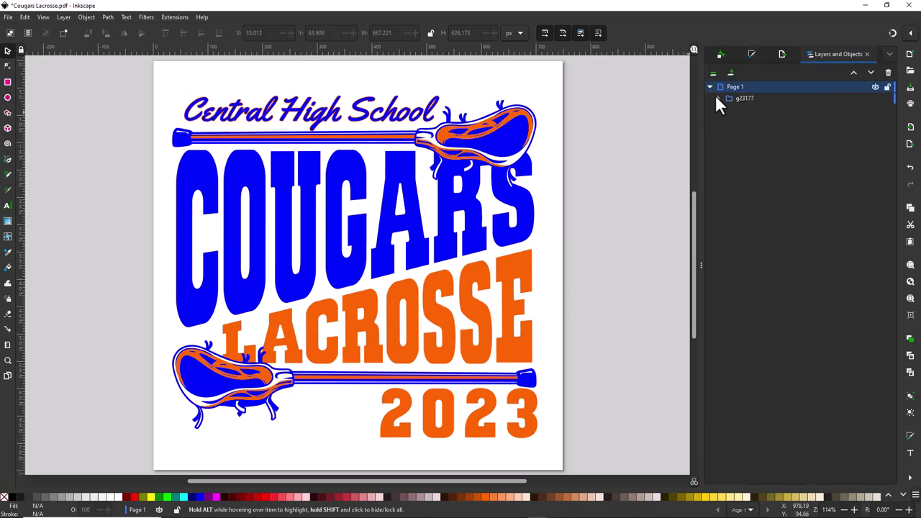
left_click(718, 98)
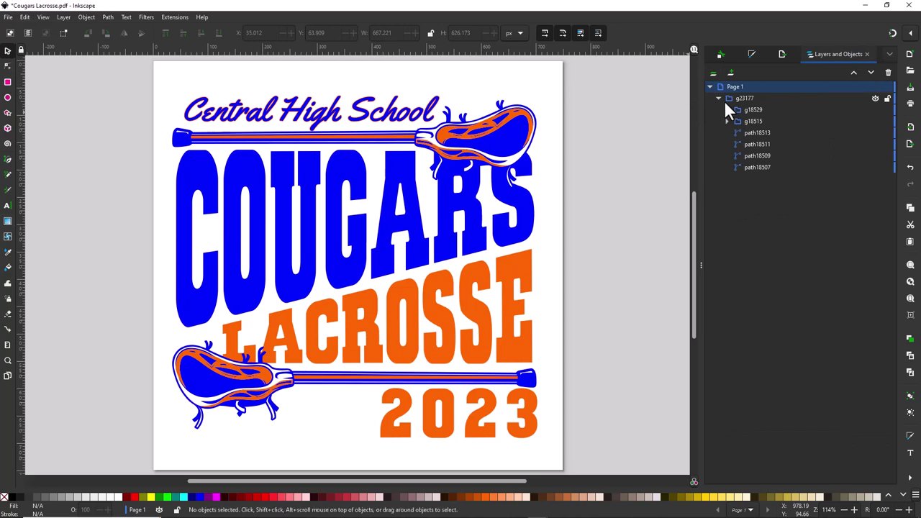
left_click(728, 109)
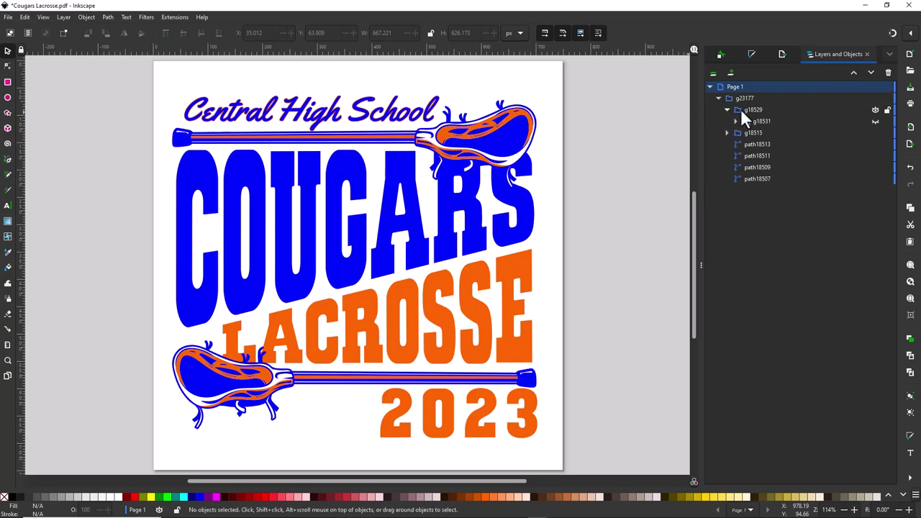
left_click(874, 121)
left_click_drag(550, 185, 638, 205)
key("ctrl")
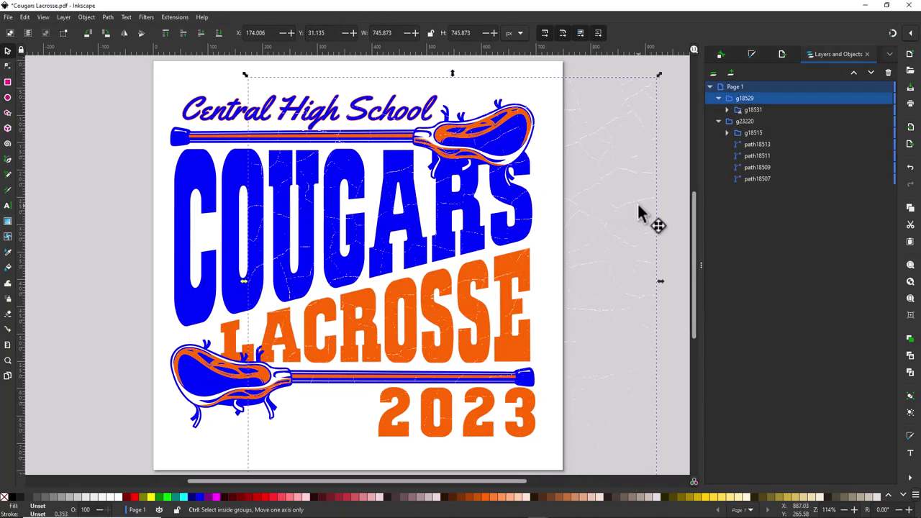
key("ctrl+z")
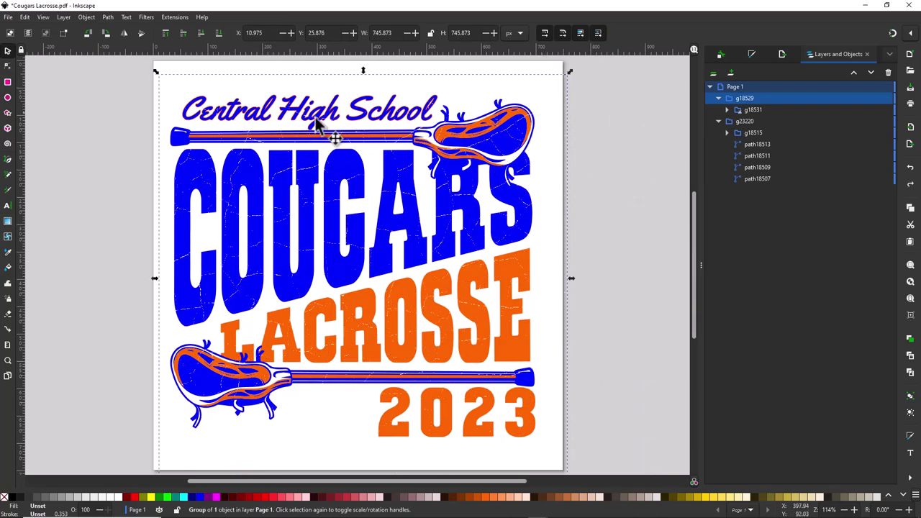
Step: Fill the crack texture black, then select both the texture and artwork groups
left_click(11, 498)
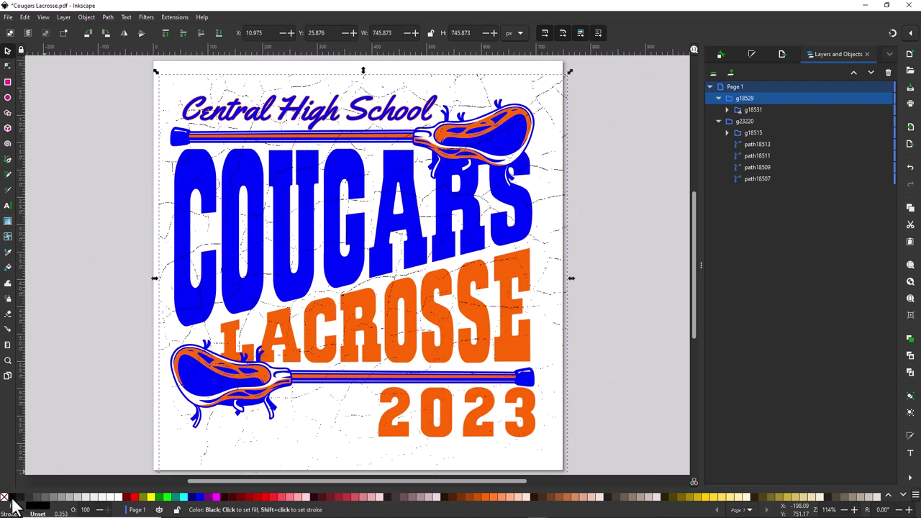
left_click(67, 253)
key("ctrl")
key("ctrl+a")
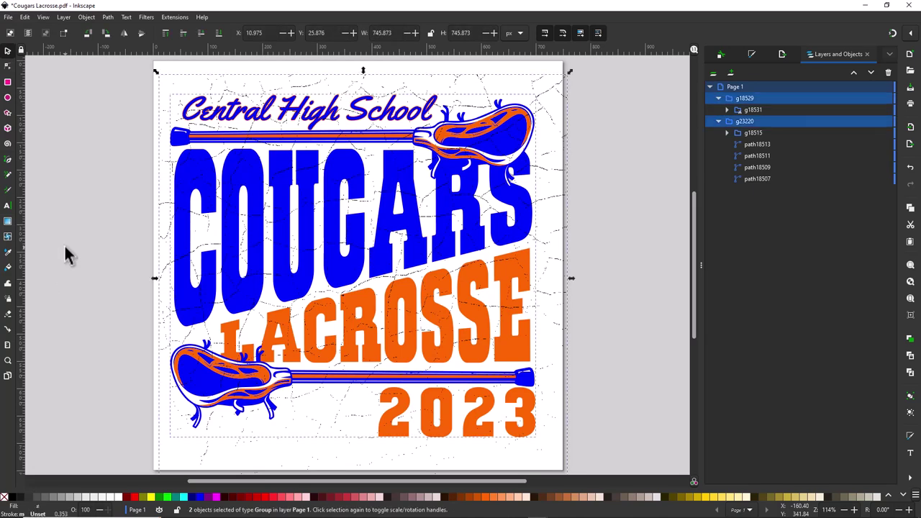
Step: Apply Object > Mask > Set Inverse Mask (LPE) to cut the cracks from the artwork
left_click(85, 16)
mouse_move(88, 149)
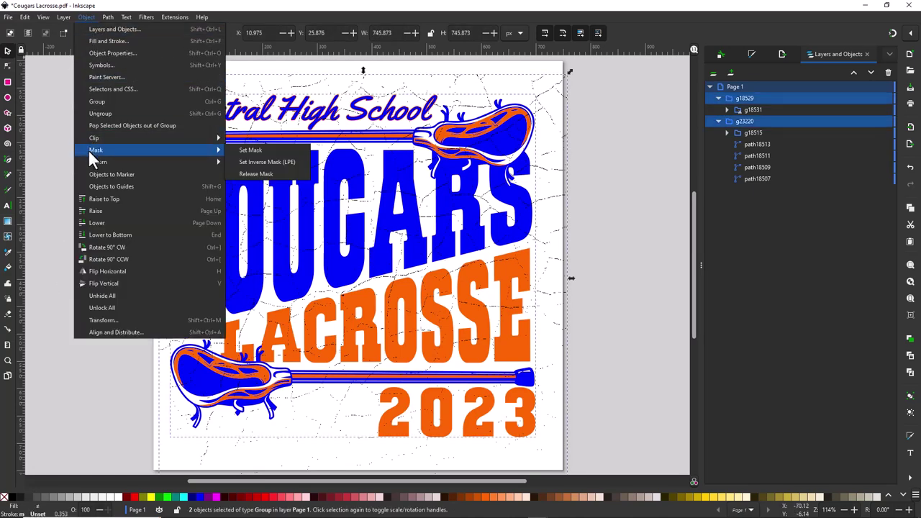
left_click(280, 163)
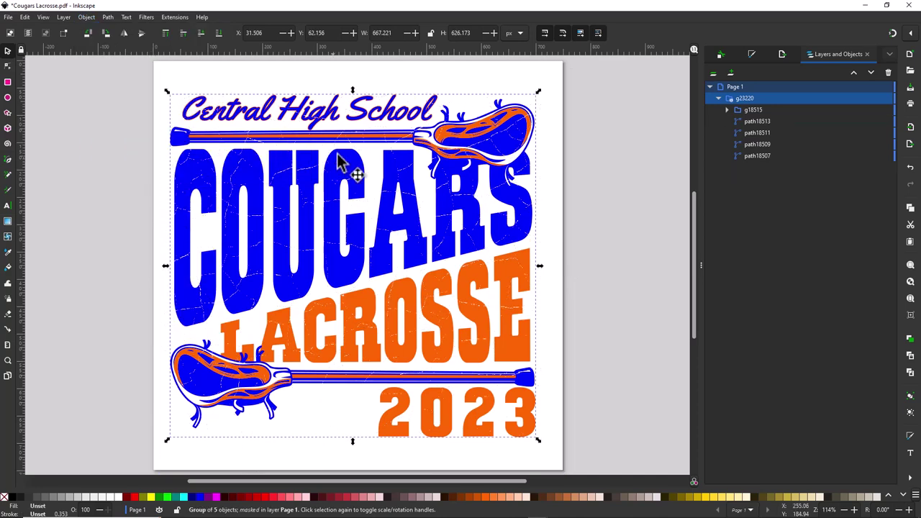
left_click(280, 85)
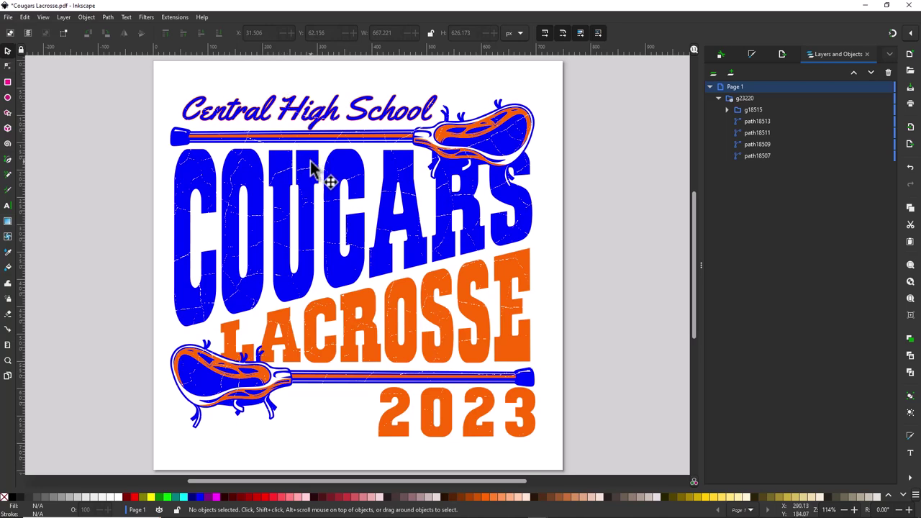
Step: Check the mask by dragging the logo, then undo the move and deselect
left_click_drag(358, 173, 534, 185)
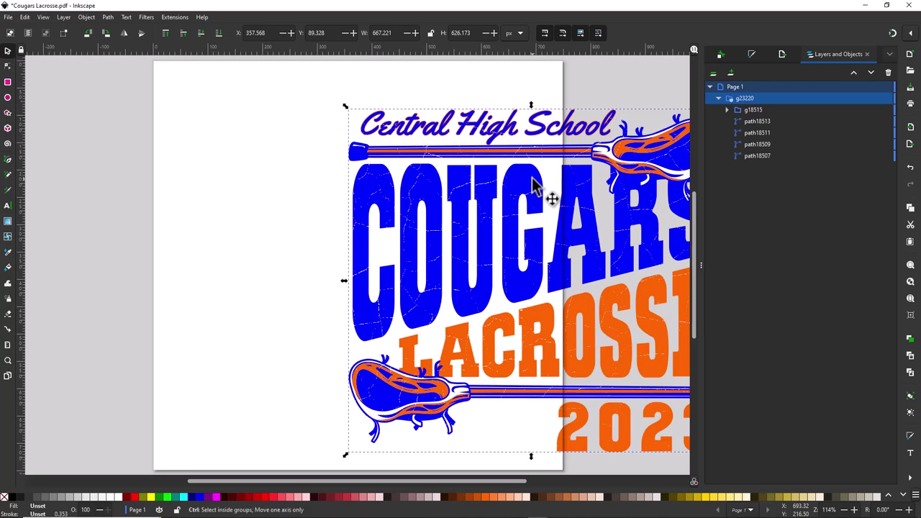
key("ctrl+z")
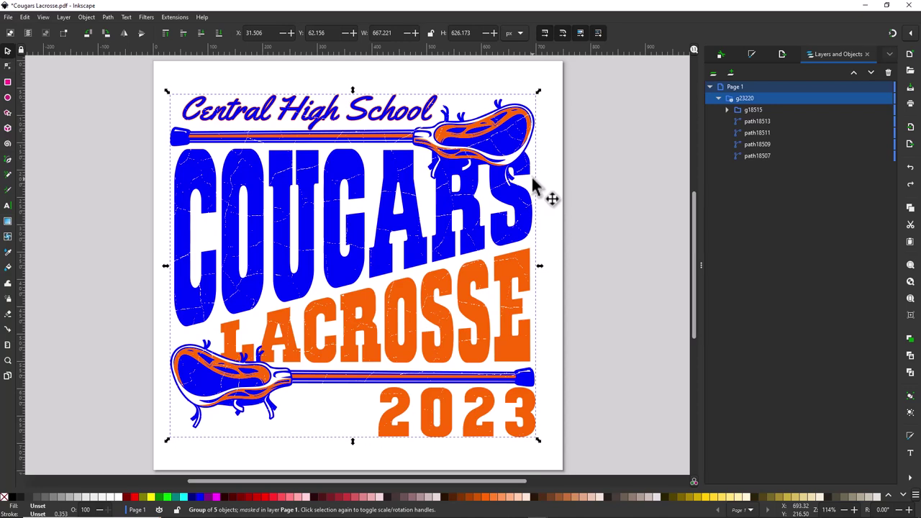
left_click(581, 298)
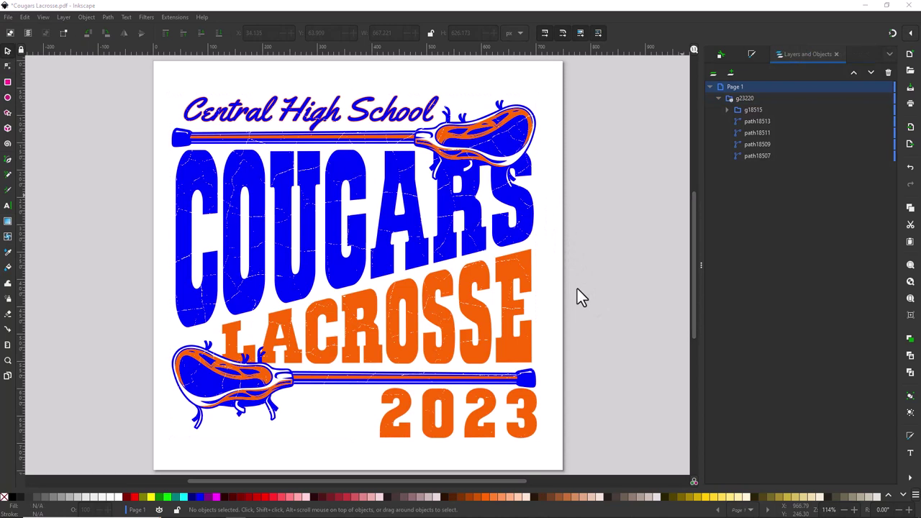
Step: Save the design to the Cougars Lacrosse PDF, accepting the default PDF options
left_click(8, 17)
left_click(25, 90)
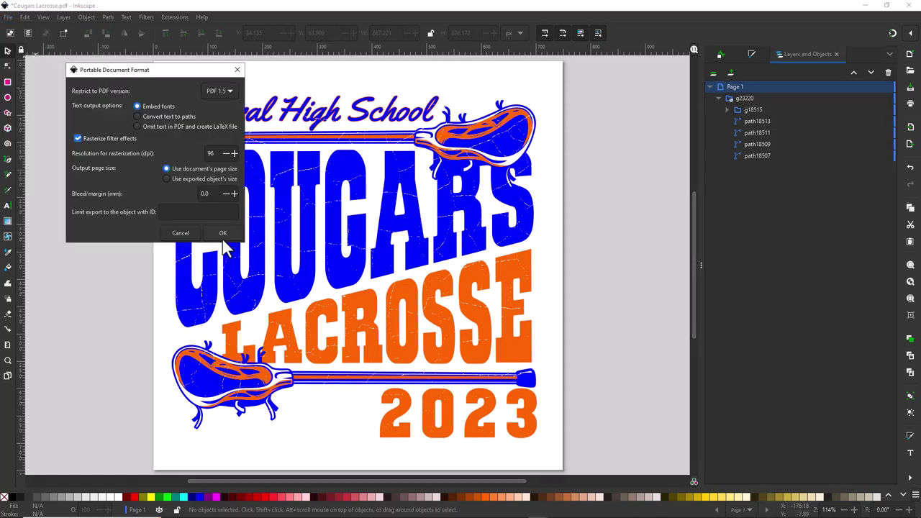
left_click(225, 238)
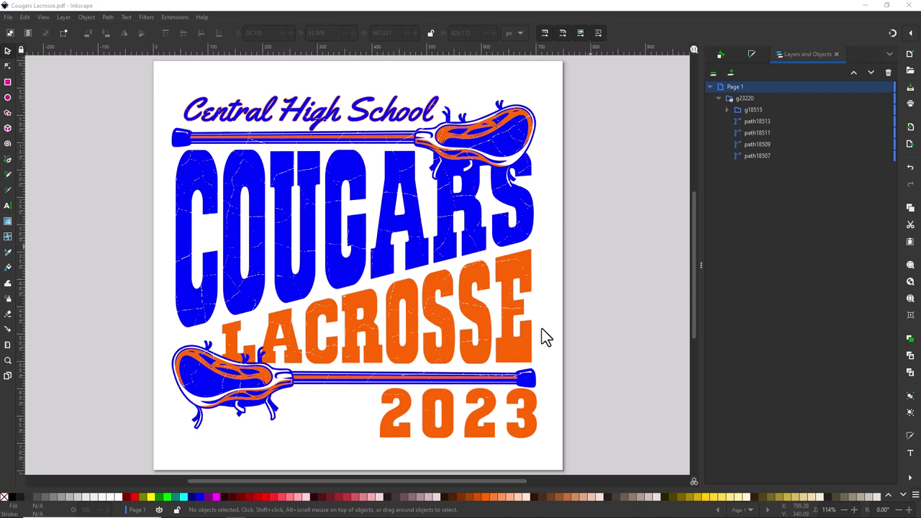
Step: Set up the PNG export in Downloads with the file name 'Cougars Lacrosse'
left_click(7, 17)
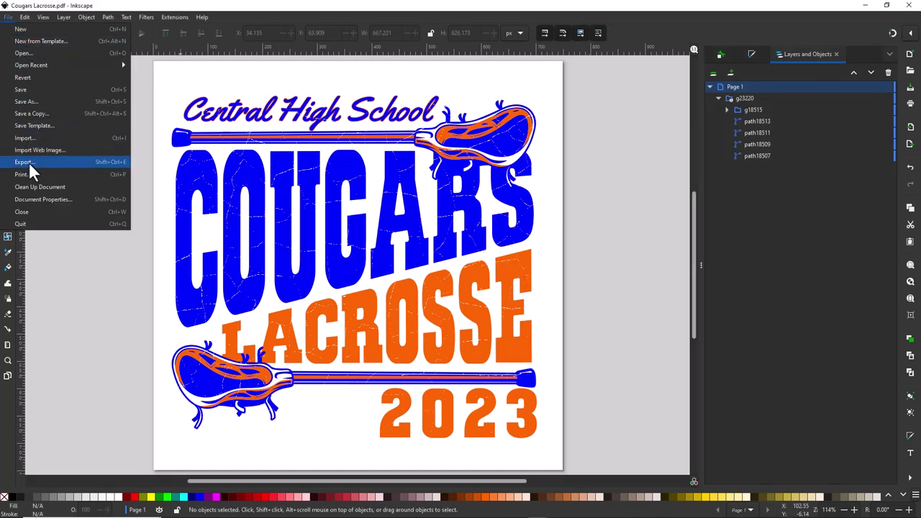
left_click(28, 162)
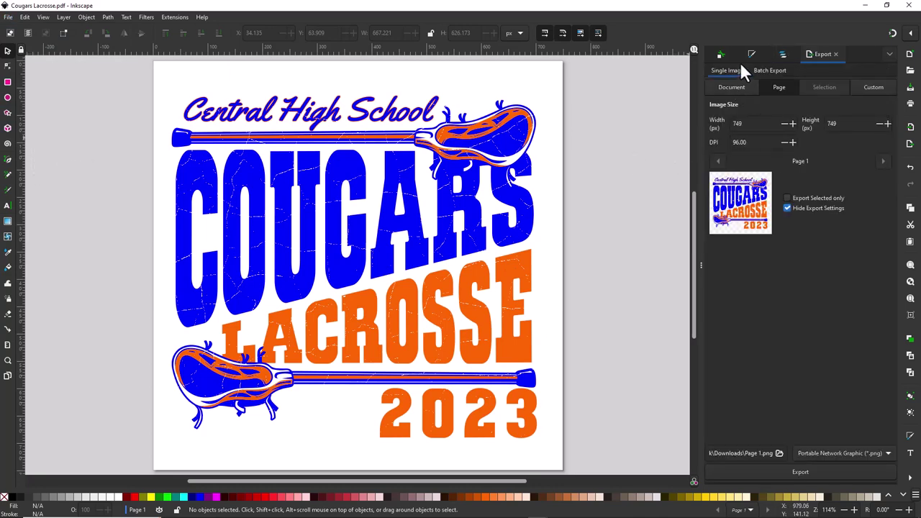
left_click(777, 451)
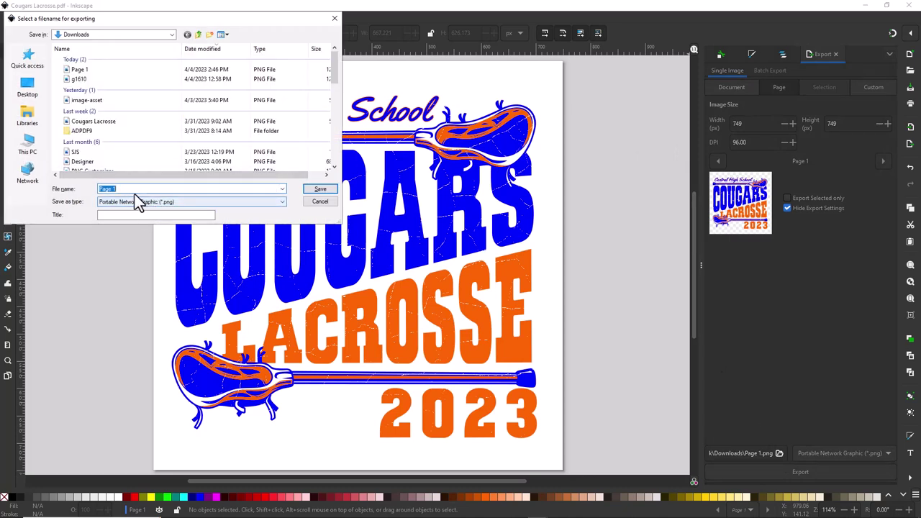
type("Cougars Lacrosse")
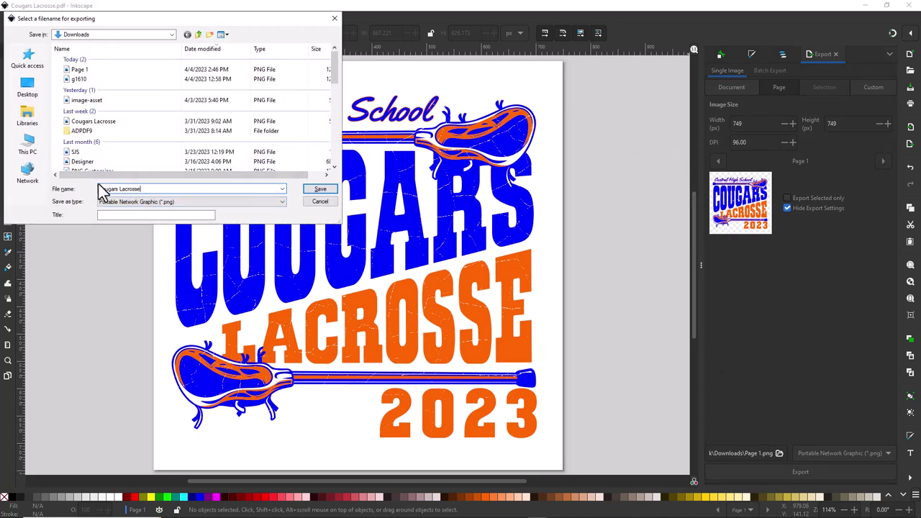